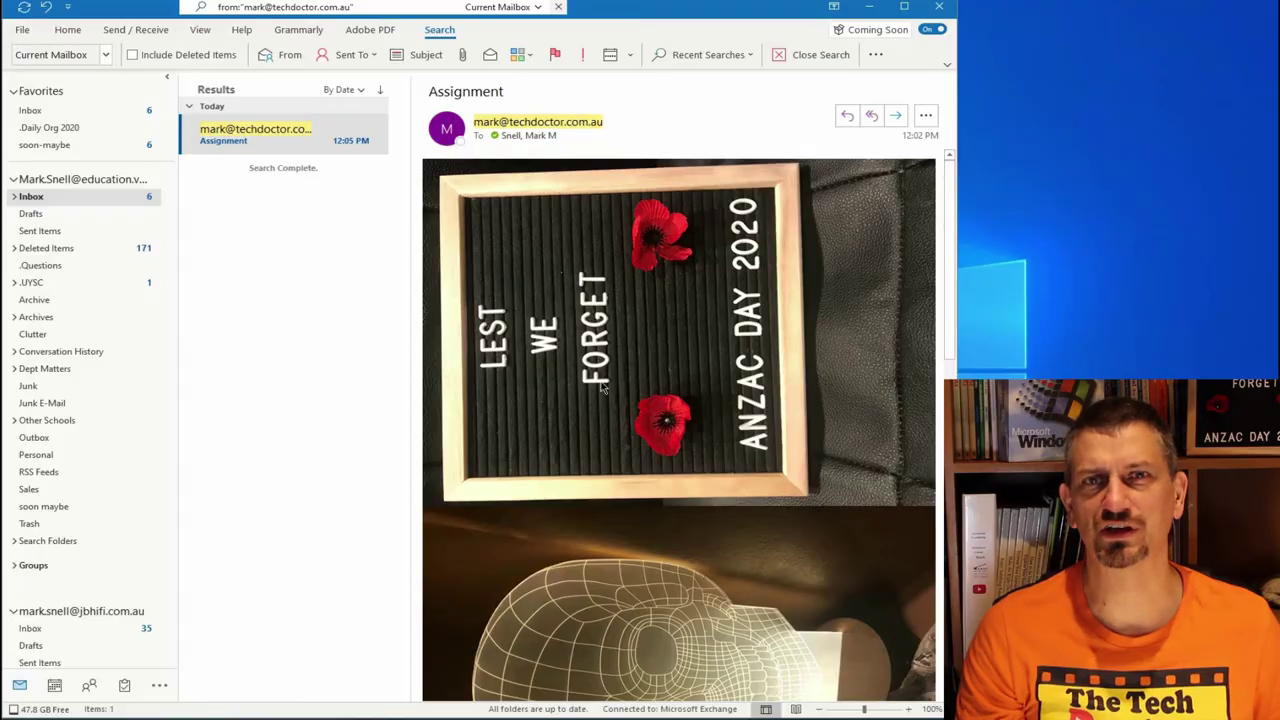
Save the email's first photo, the ANZAC Day letter board, as JPEG P1 in a new Desktop folder named Assignment.
scroll(601, 389, "down", 15)
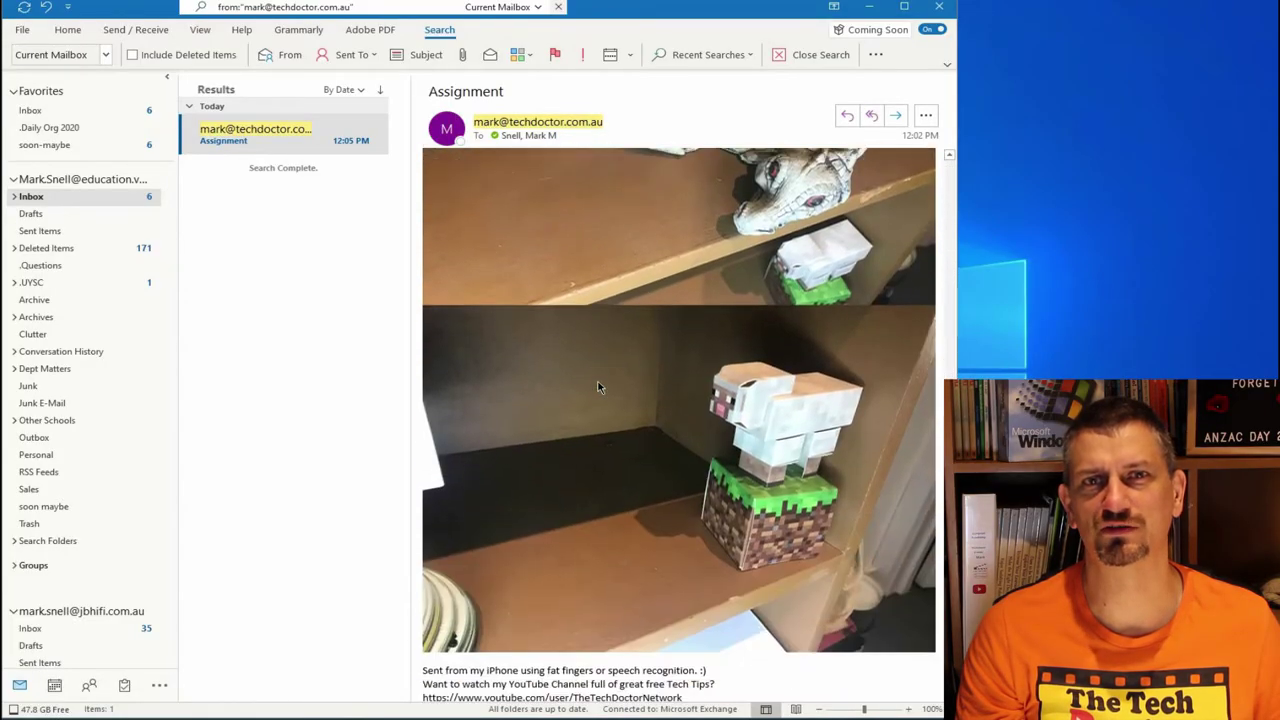
scroll(598, 387, "up", 12)
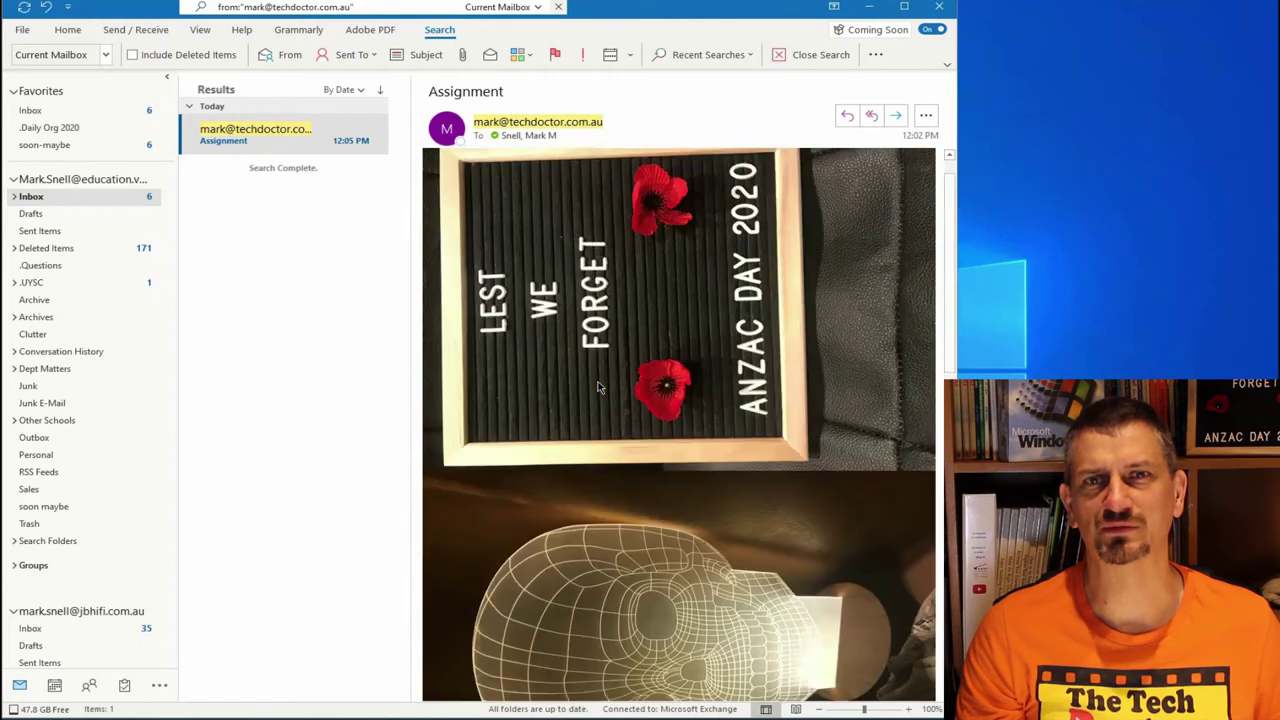
scroll(598, 387, "up", 1)
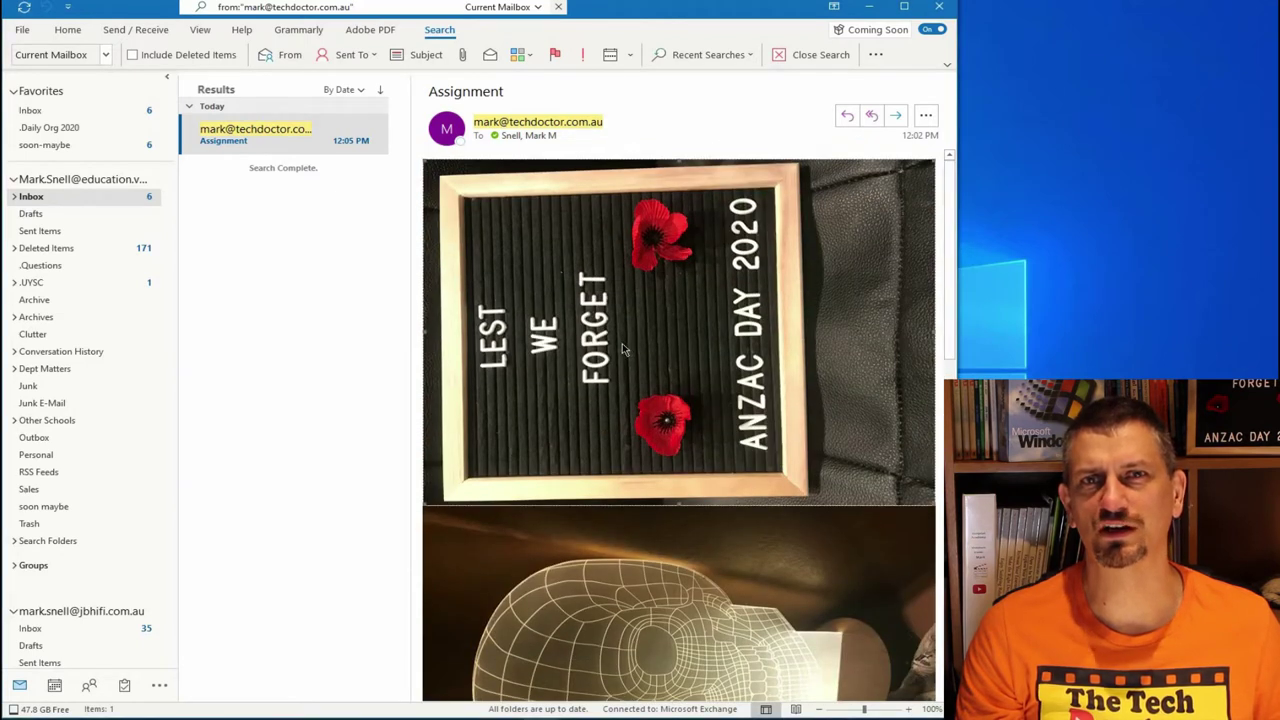
left_click(812, 257)
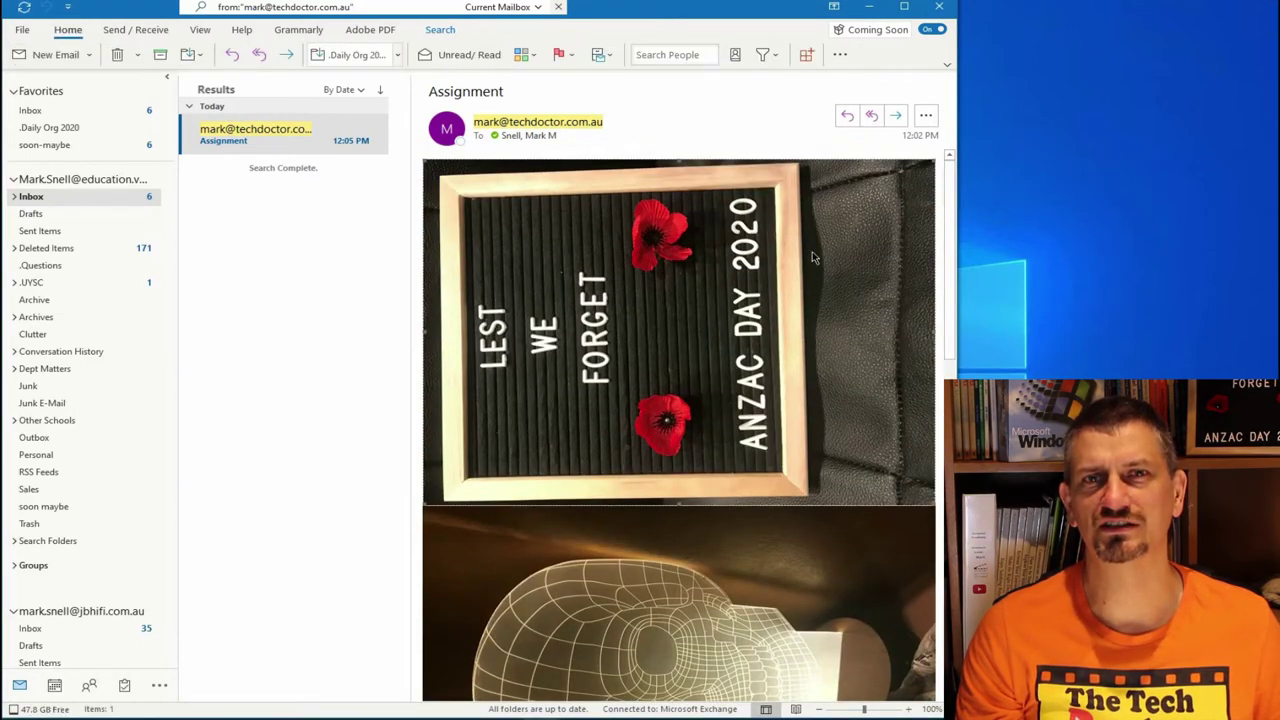
right_click(714, 288)
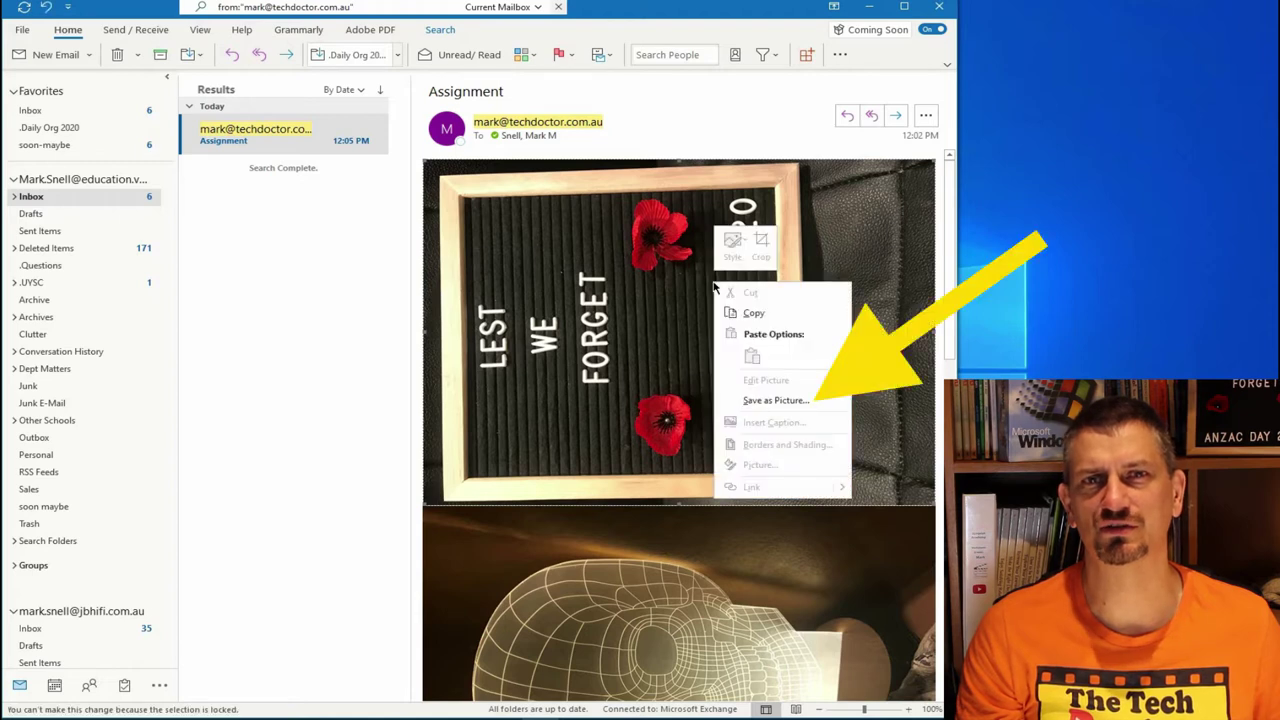
left_click(781, 401)
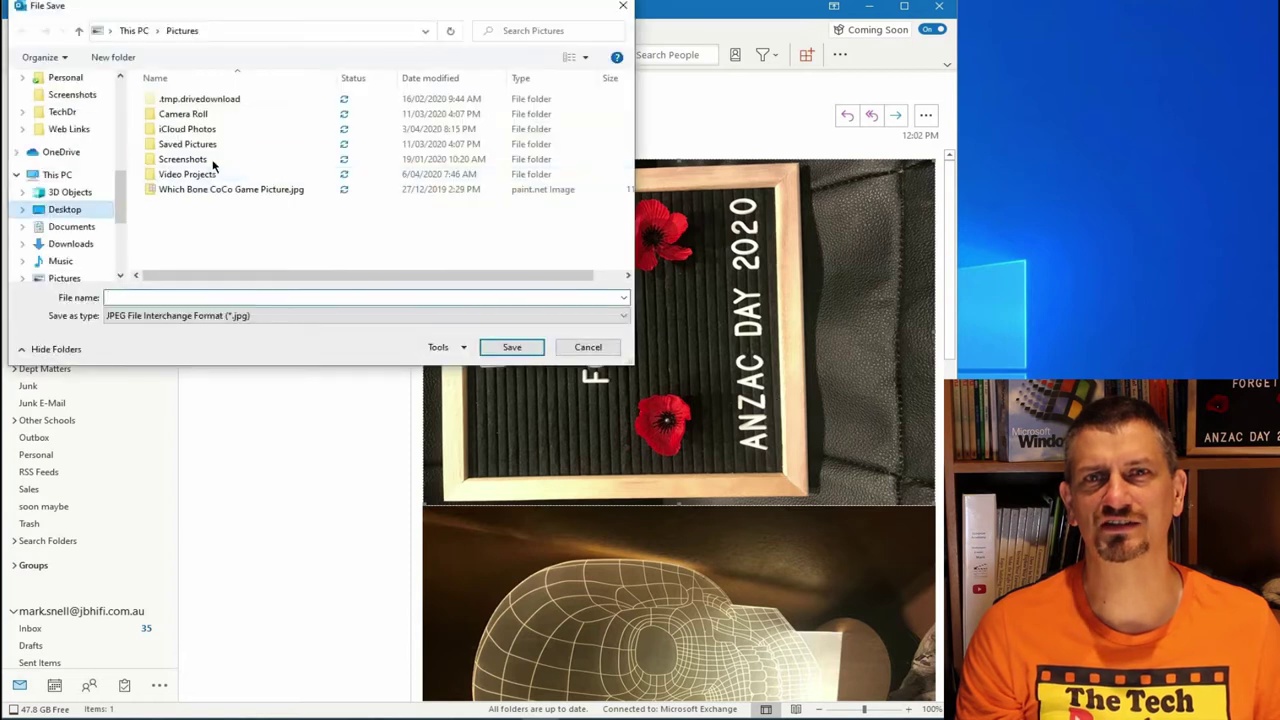
left_click(113, 57)
key("Return")
key("Return")
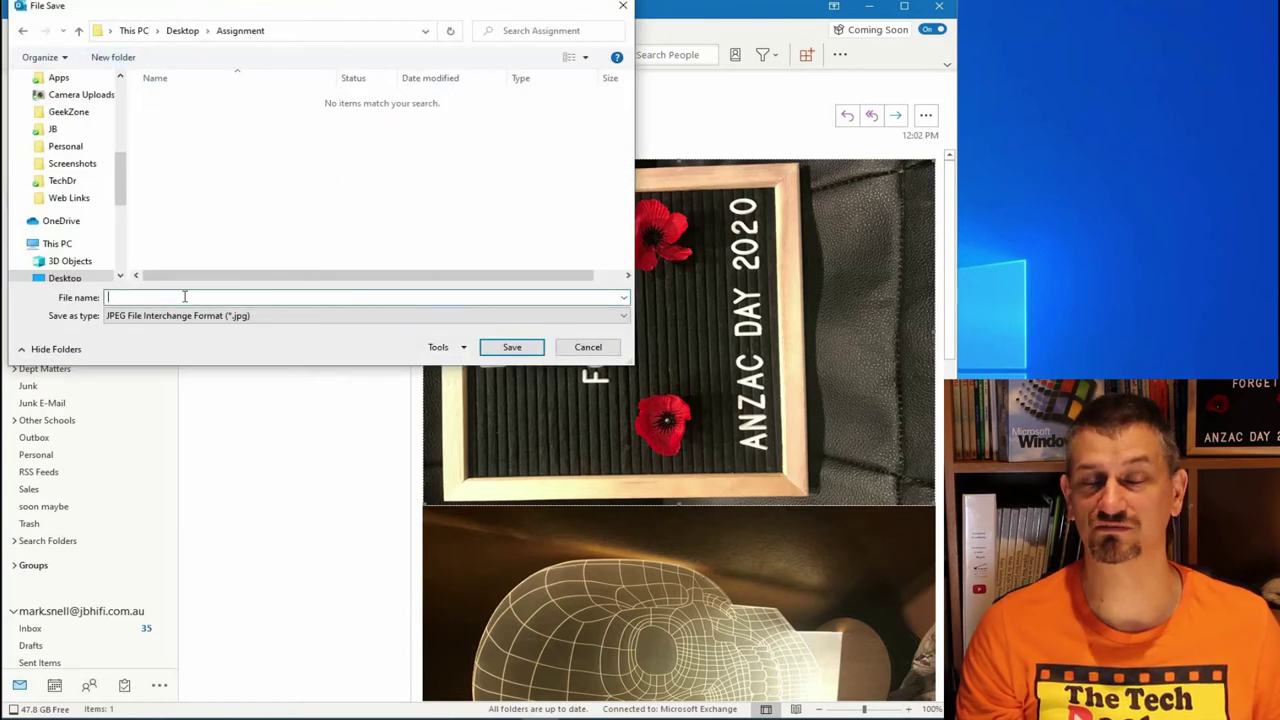
left_click(511, 347)
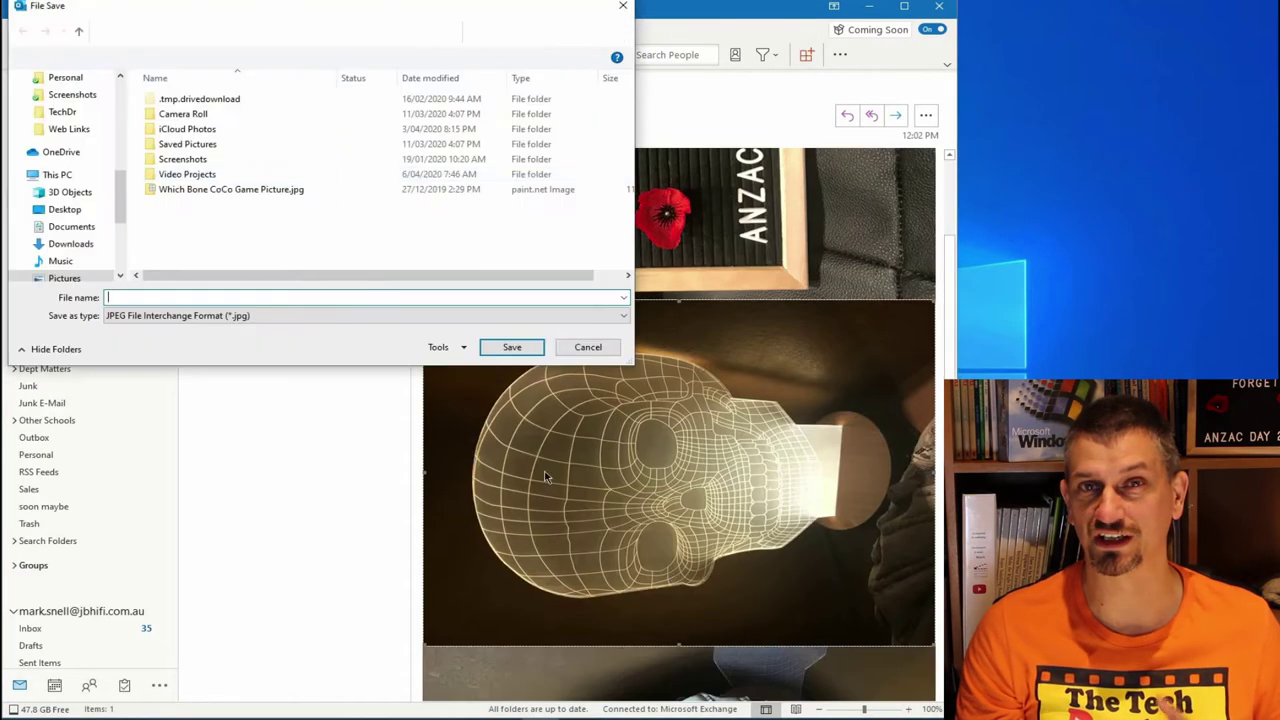
Save the glowing skull photo as P2 in the Desktop's Assignment folder.
left_click(64, 209)
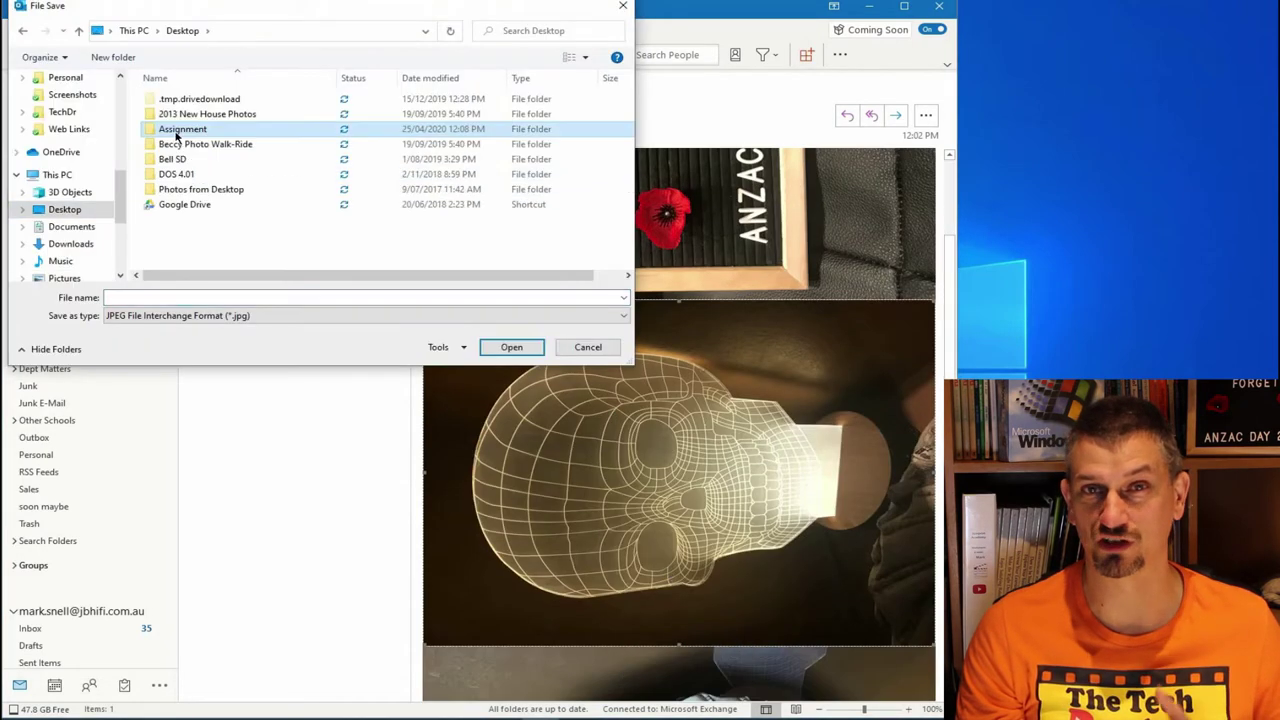
double_click(186, 128)
left_click(198, 296)
type("P")
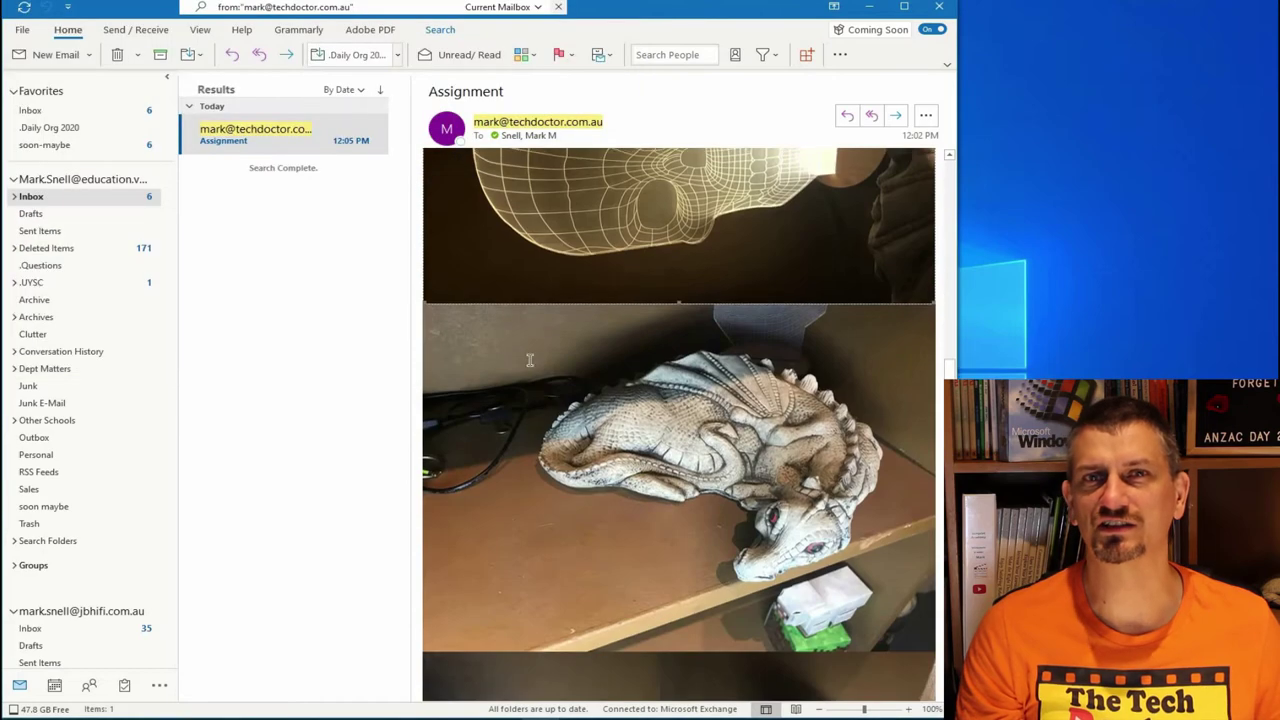
Save the dragon photo as P3 and the paper sheep photo as P4 in the Assignment folder.
right_click(511, 449)
left_click(571, 549)
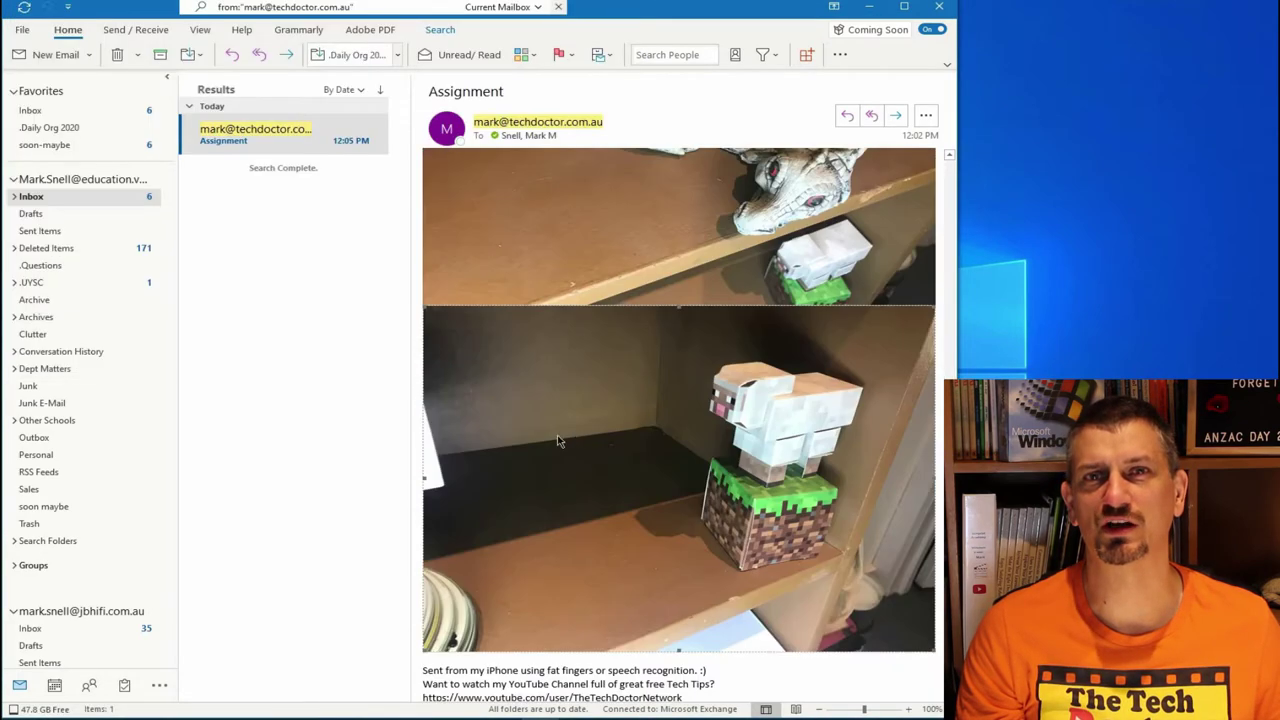
right_click(575, 430)
left_click(644, 545)
left_click(223, 296)
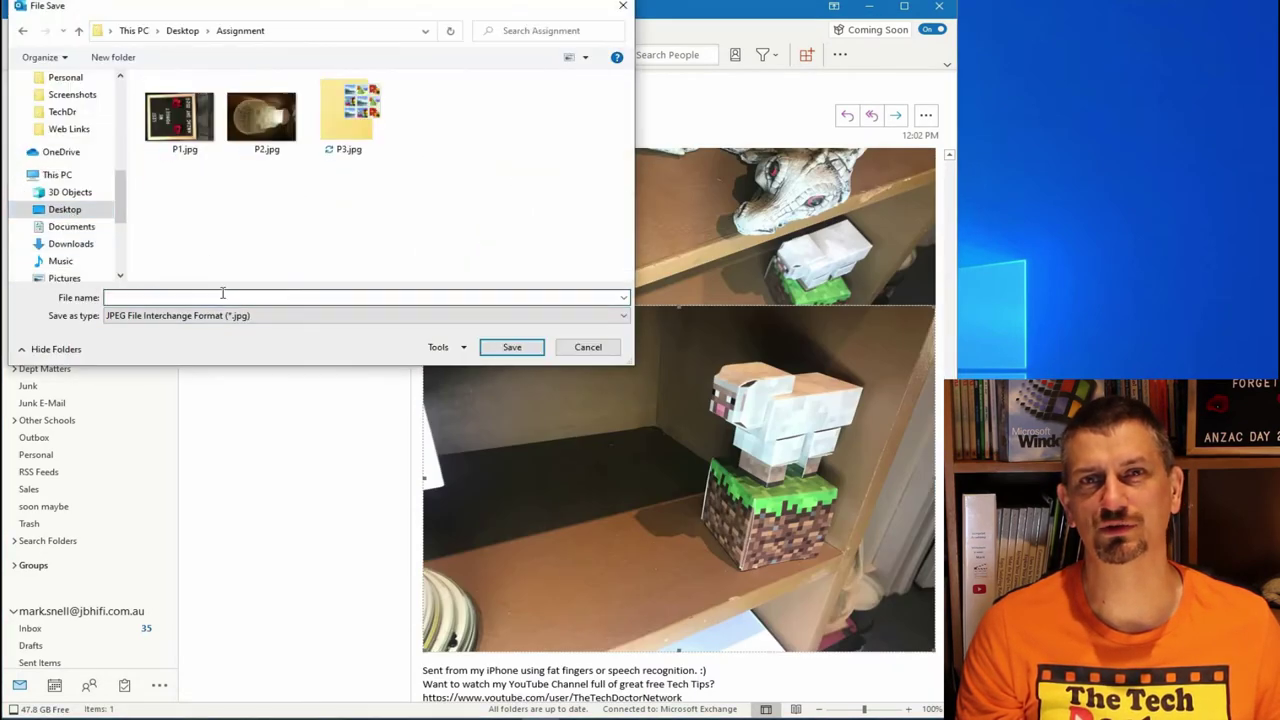
type("P4")
left_click(512, 347)
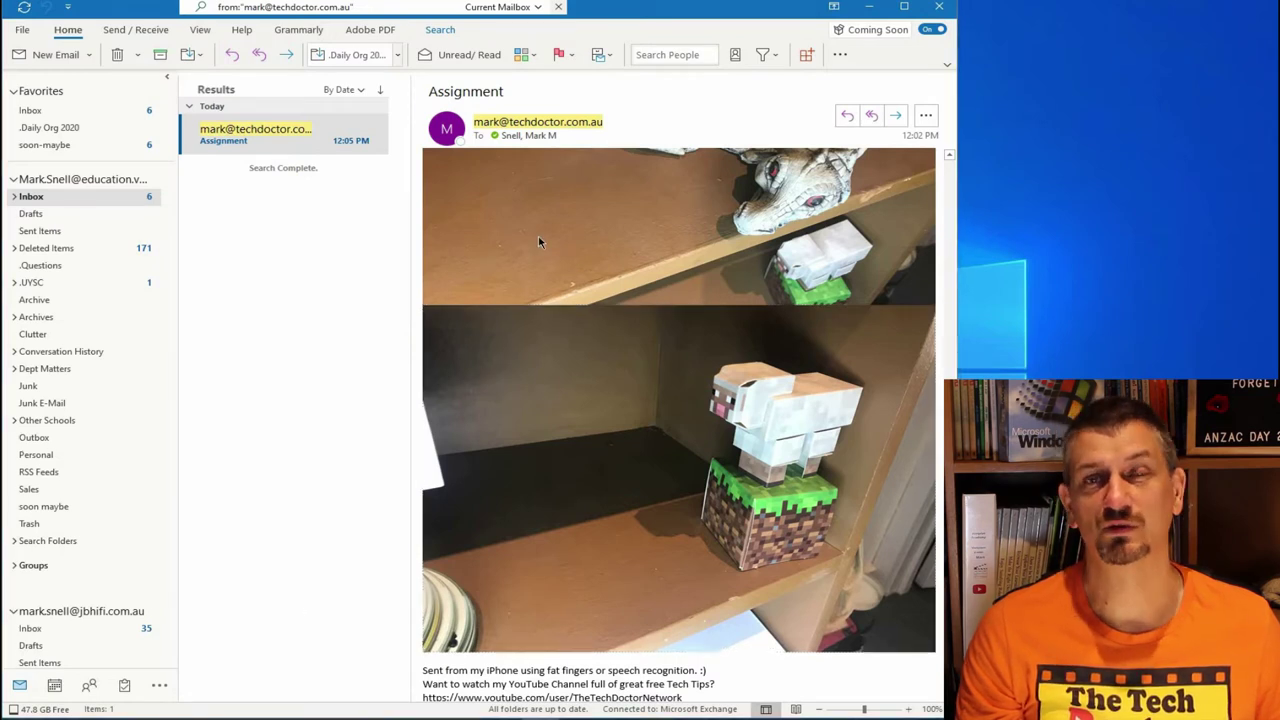
Switch to File Explorer and open the Assignment folder on the Desktop.
key("super+e")
left_click(175, 412)
scroll(320, 470, "down", 3)
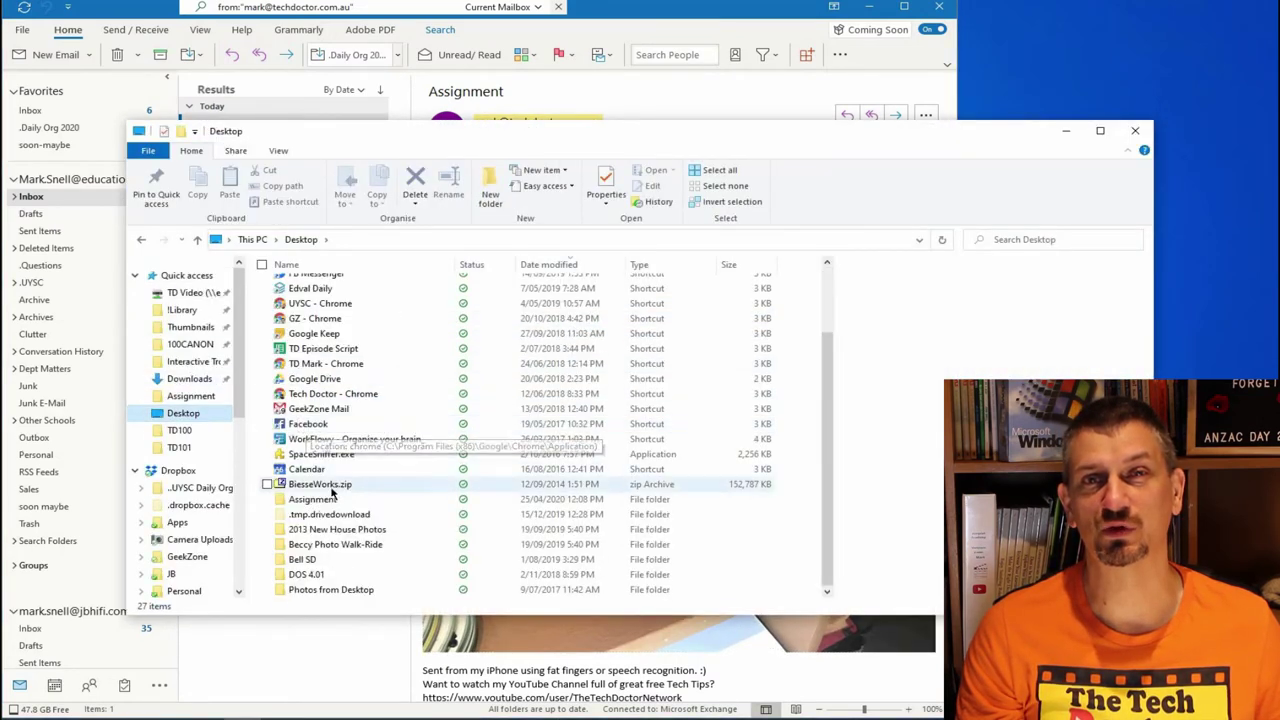
double_click(325, 498)
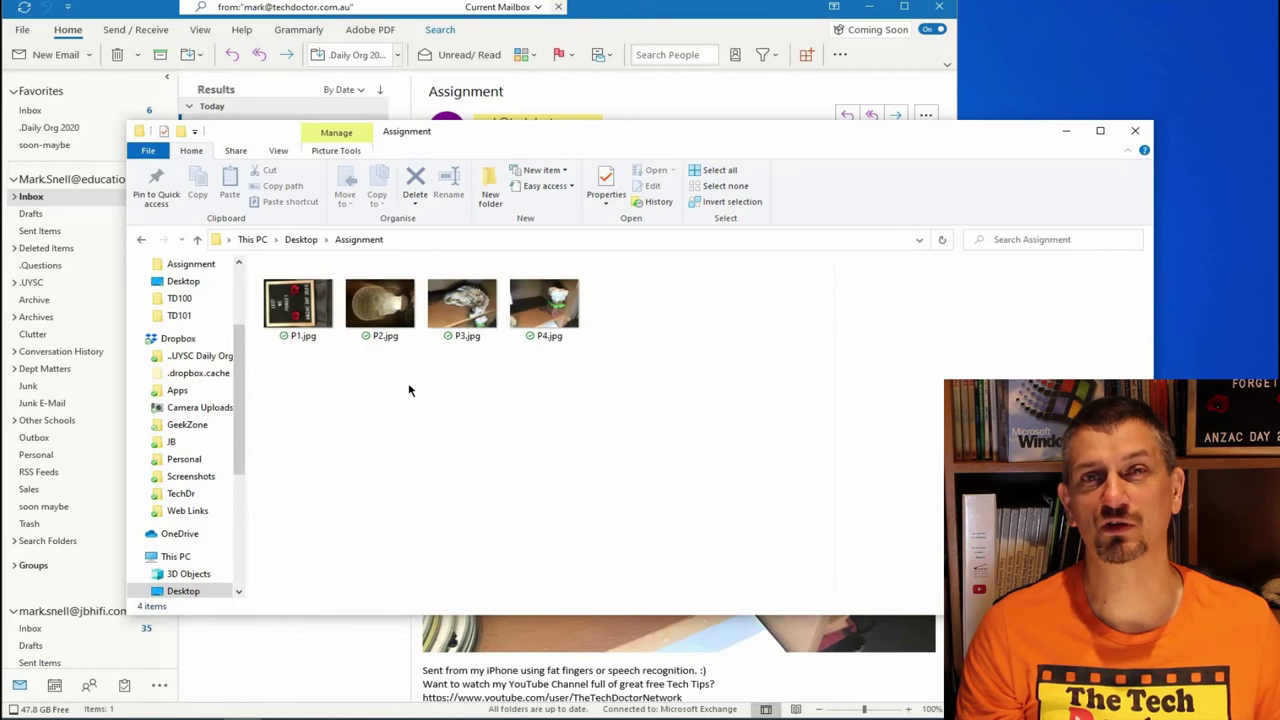
Rotate P1.jpg and P2.jpg to the right so both photos are upright.
right_click(297, 312)
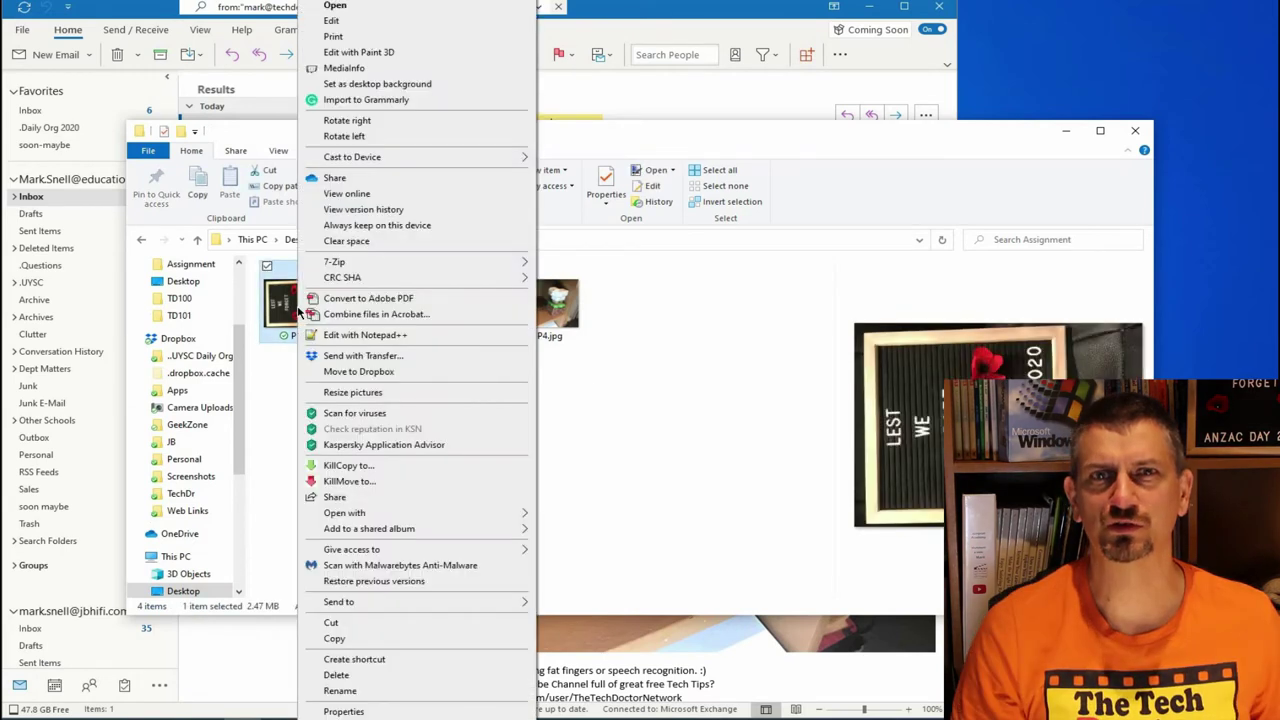
key("Escape")
left_click(380, 300)
right_click(384, 300)
Send P1.jpg to Acrobat's Combine Files and place the Acrobat window beside the Assignment folder window.
left_click(311, 311)
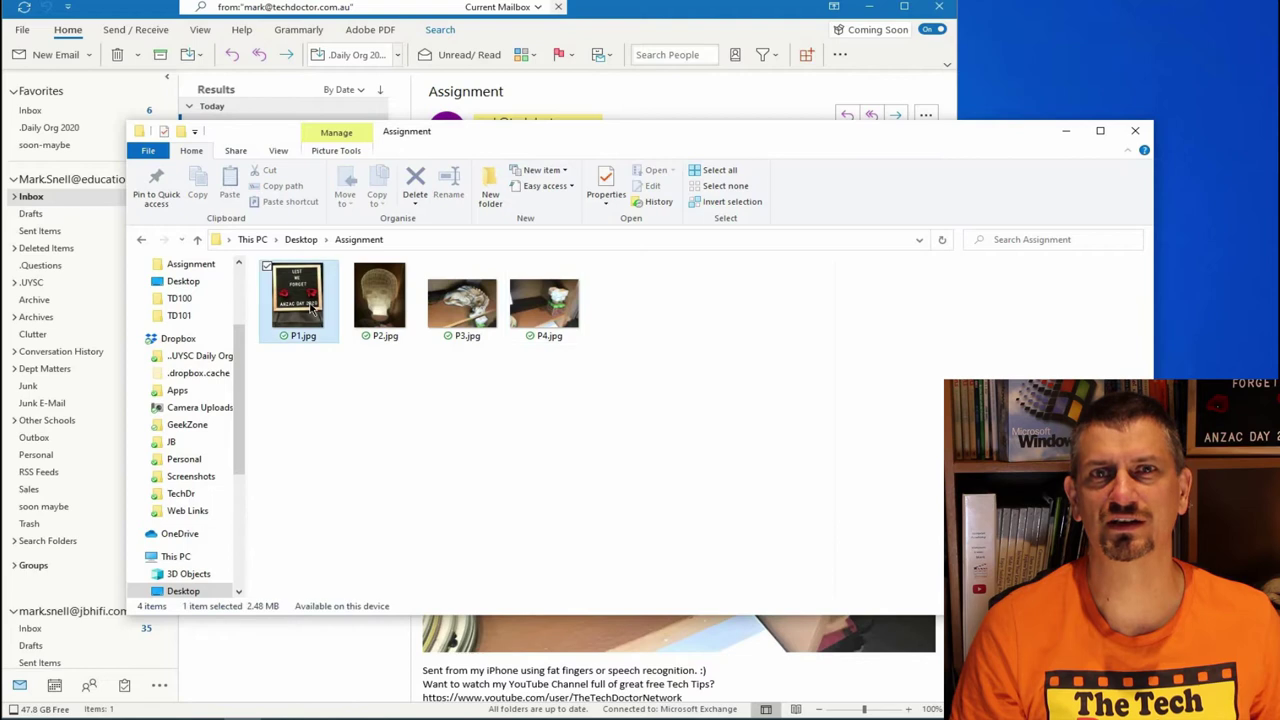
right_click(311, 311)
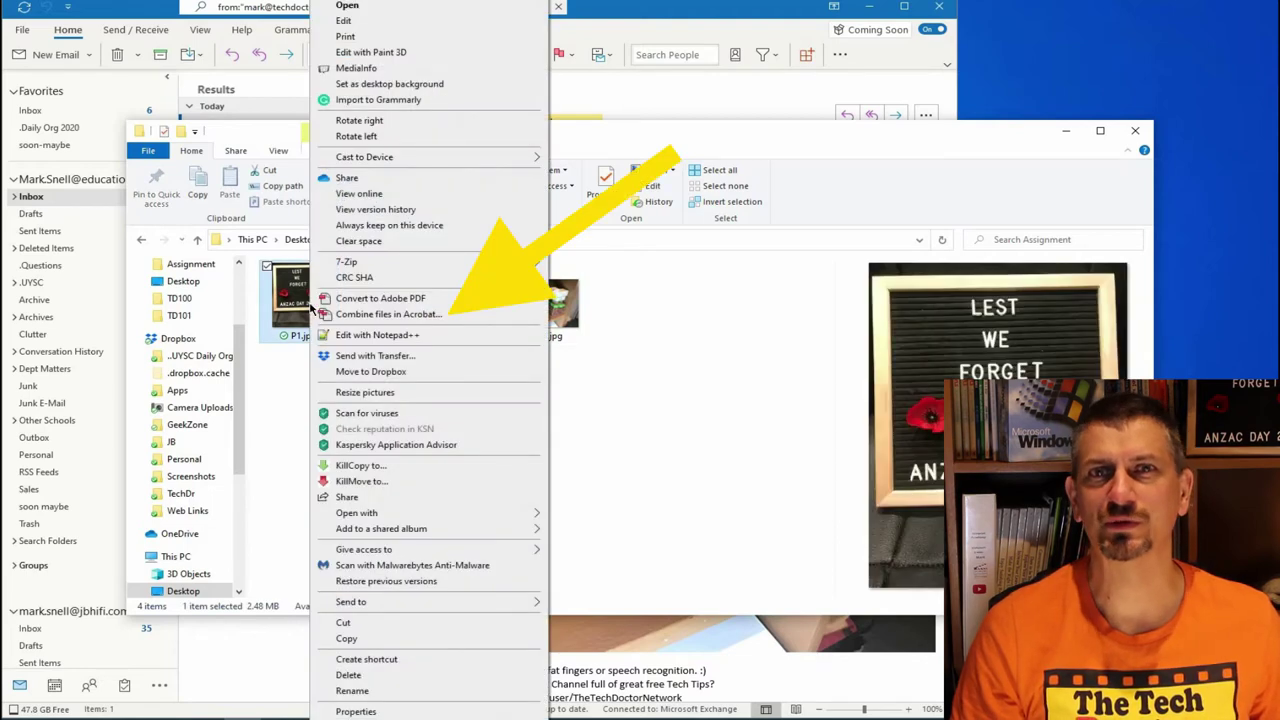
left_click(366, 316)
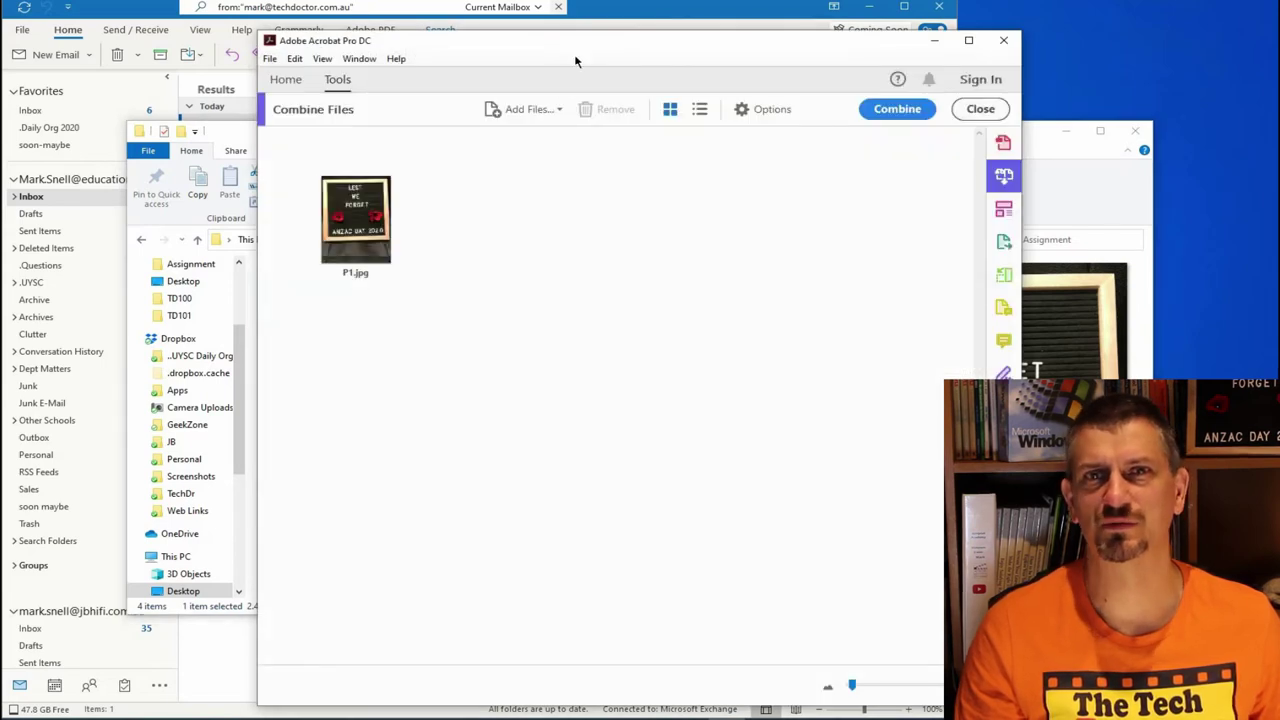
key("super+Right")
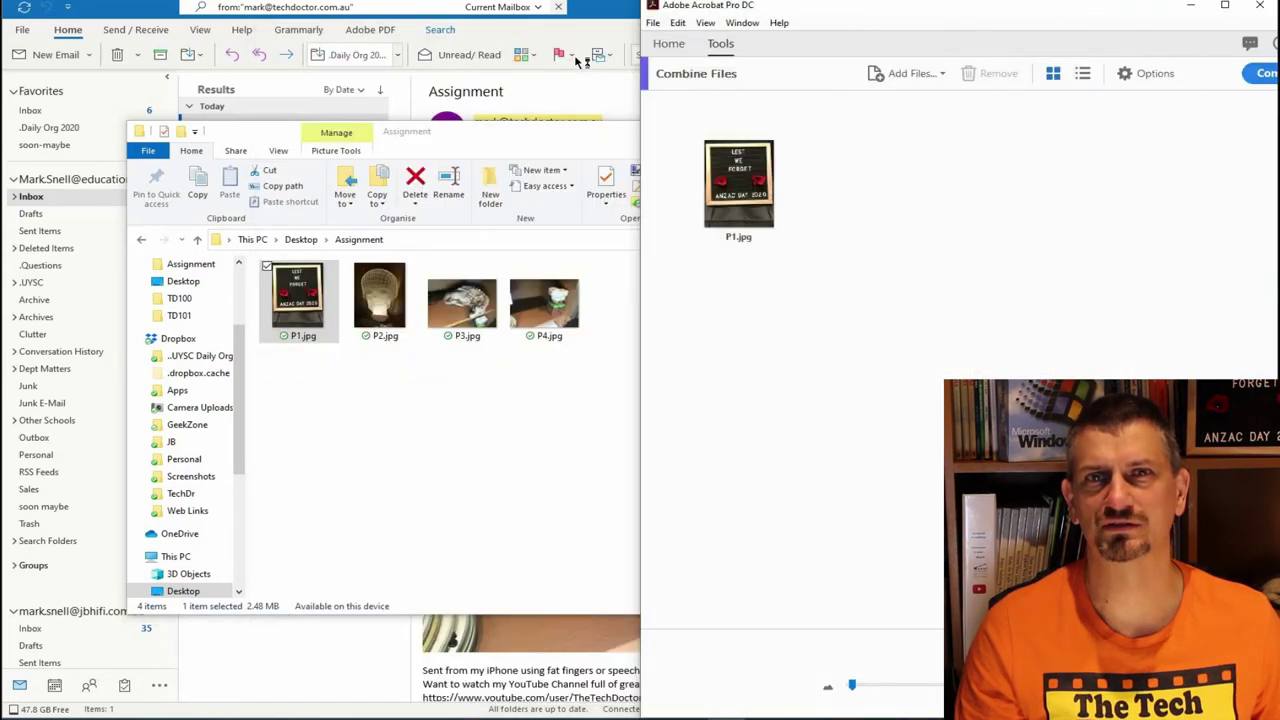
left_click(178, 70)
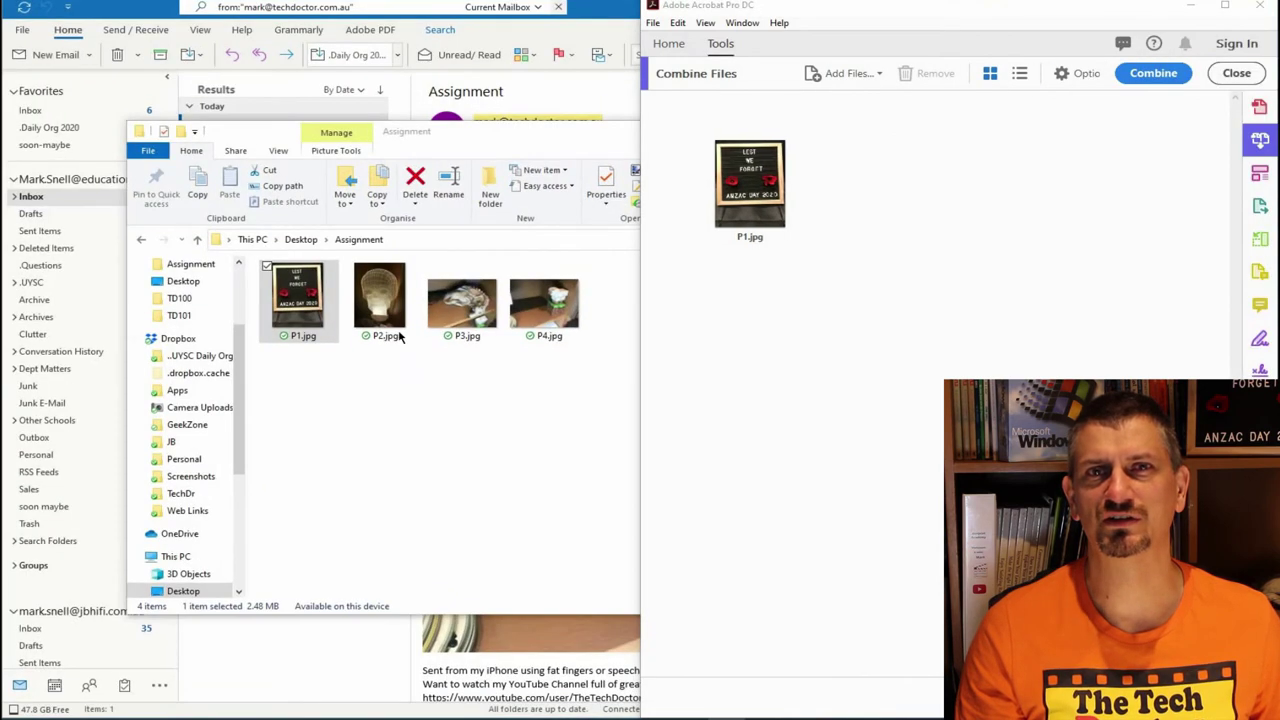
Add P2.jpg, P3.jpg and P4.jpg after P1.jpg, arrange them in numerical order, and combine all four into one PDF.
left_click_drag(398, 337, 871, 206)
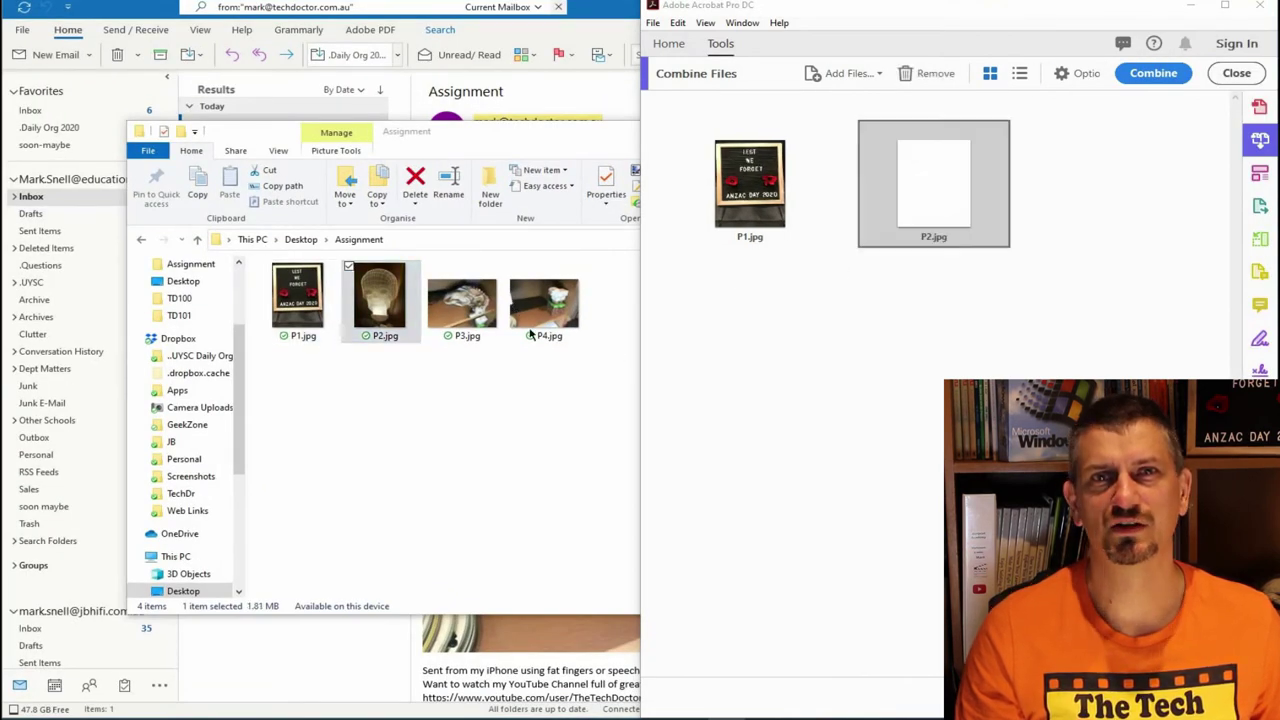
left_click_drag(465, 305, 1072, 200)
left_click_drag(546, 305, 803, 387)
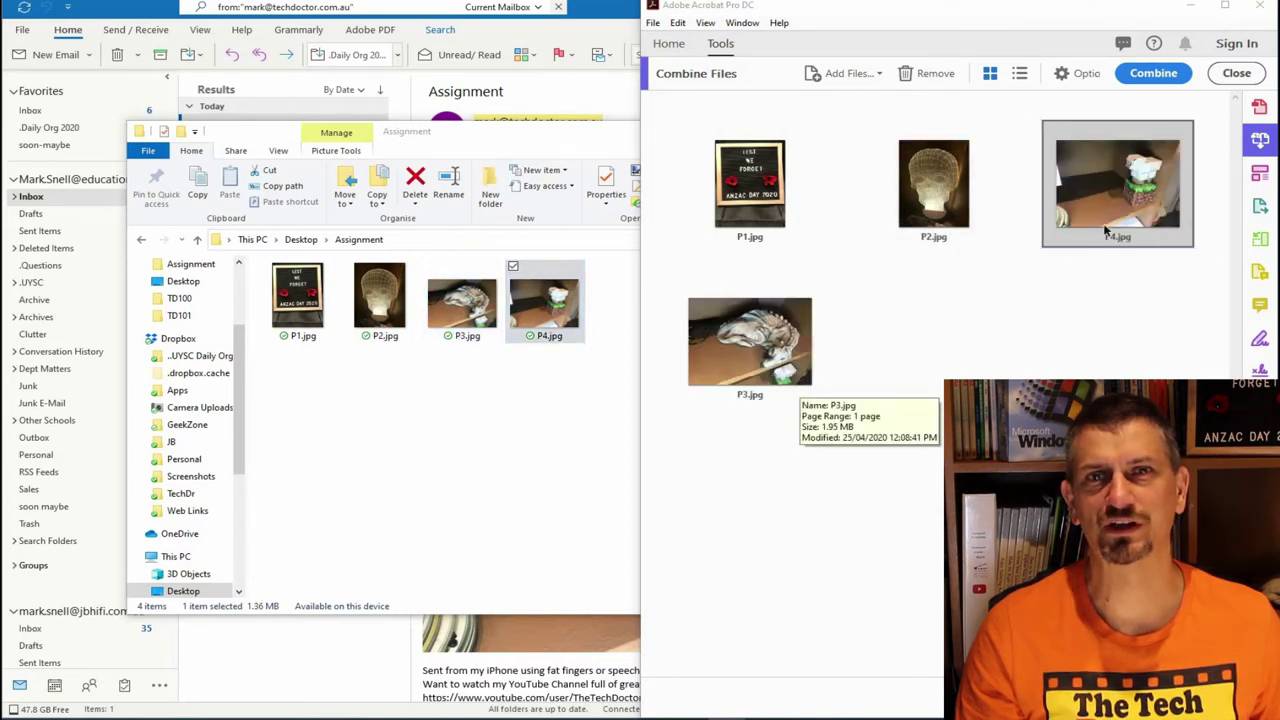
left_click_drag(1107, 231, 869, 395)
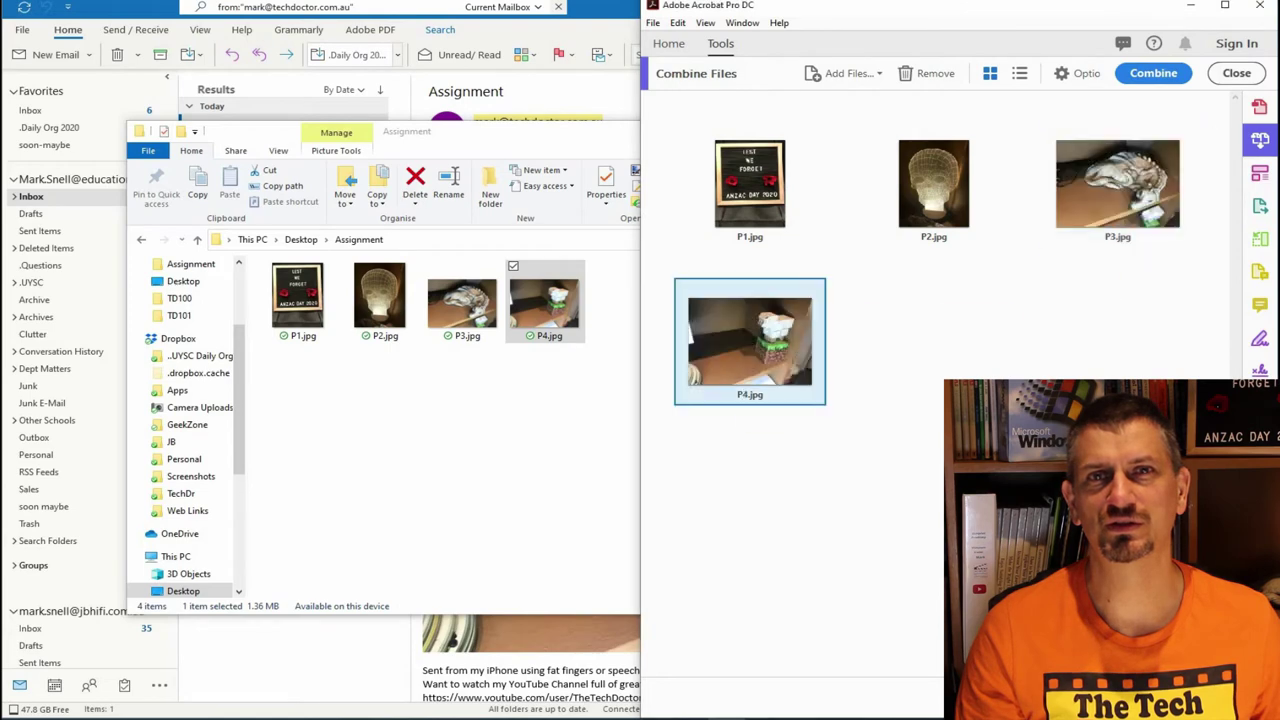
left_click(1156, 80)
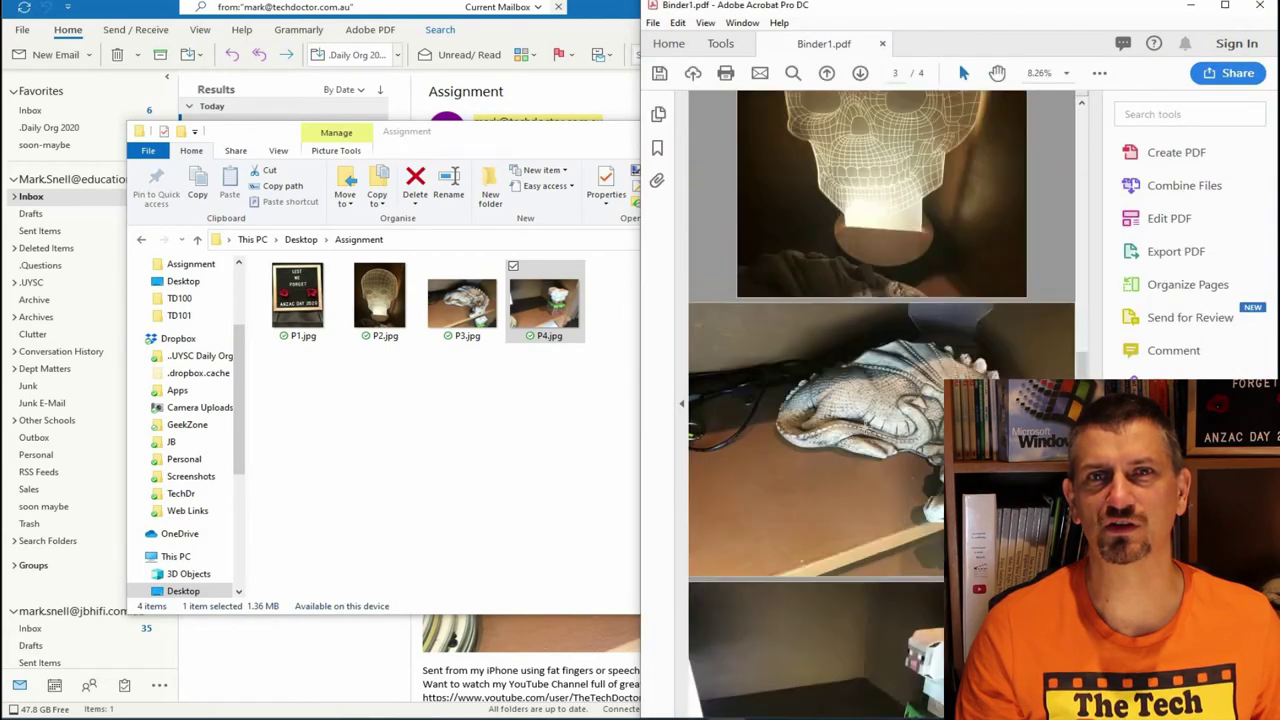
Save the combined PDF in the Desktop's Assignment folder, naming it with the student's first name followed by "Assignment".
scroll(863, 427, "up", 10)
left_click(653, 23)
left_click(690, 113)
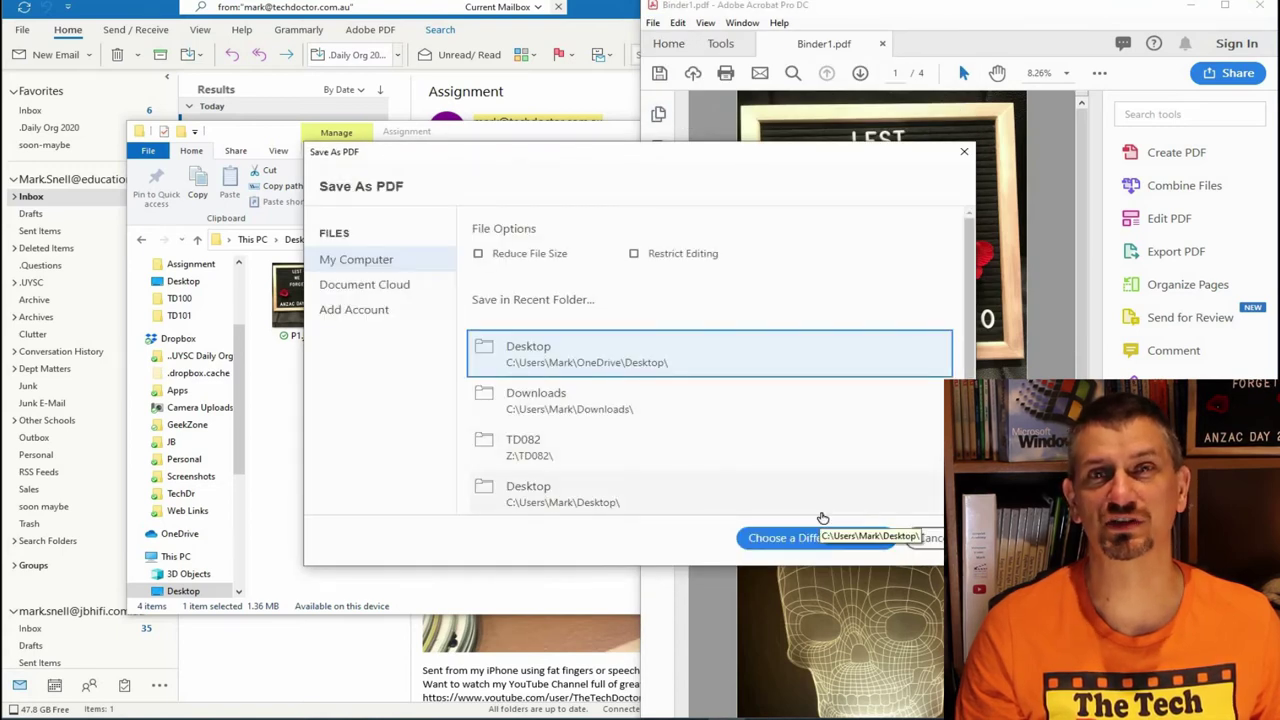
left_click(674, 490)
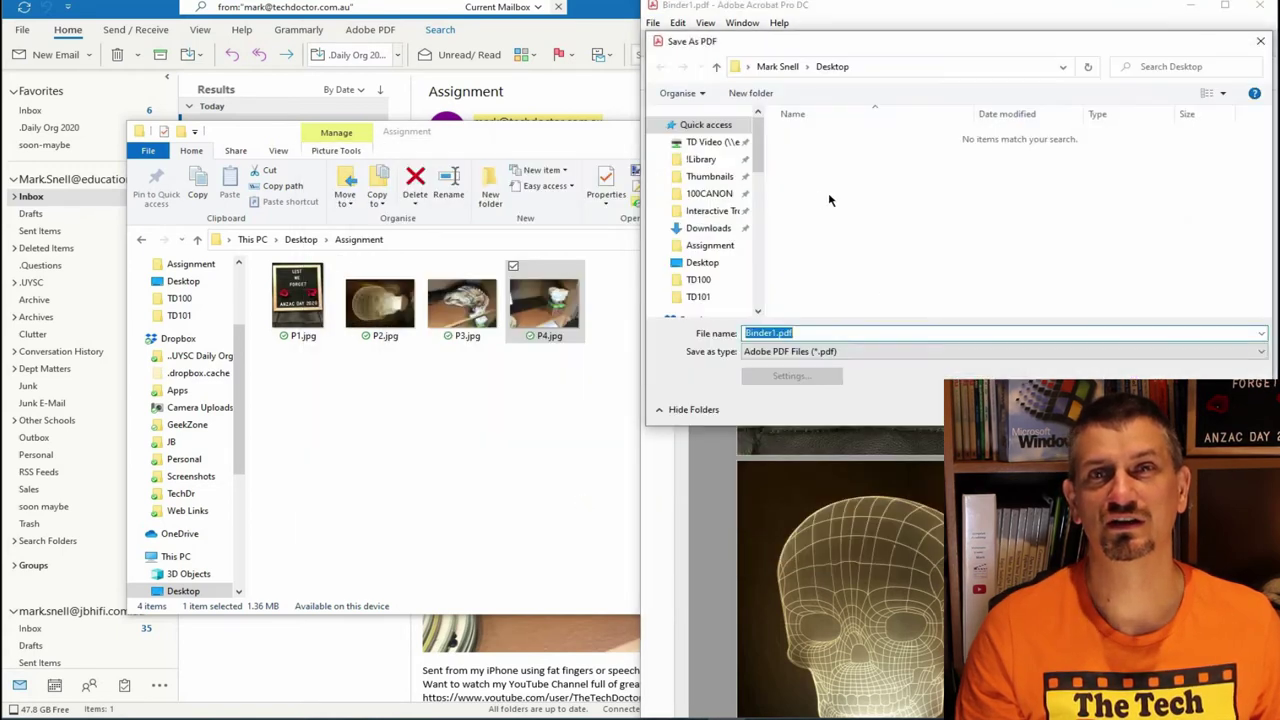
left_click(702, 262)
double_click(806, 172)
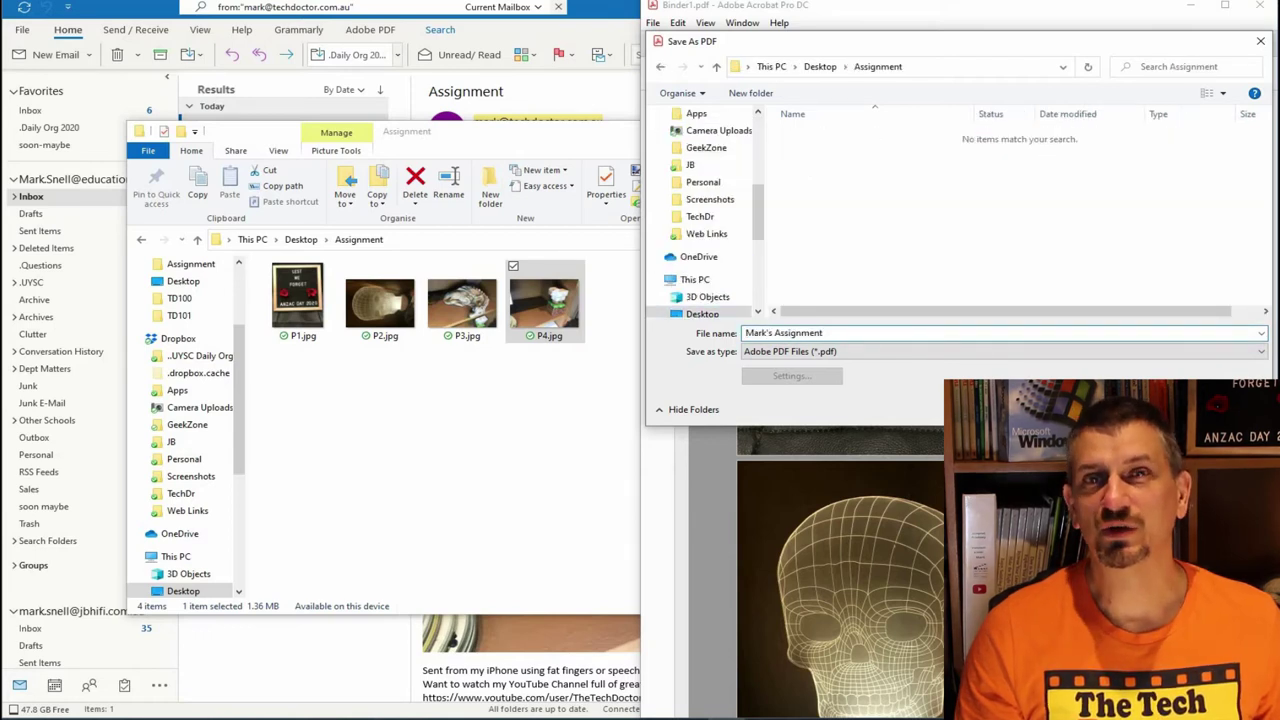
key("Return")
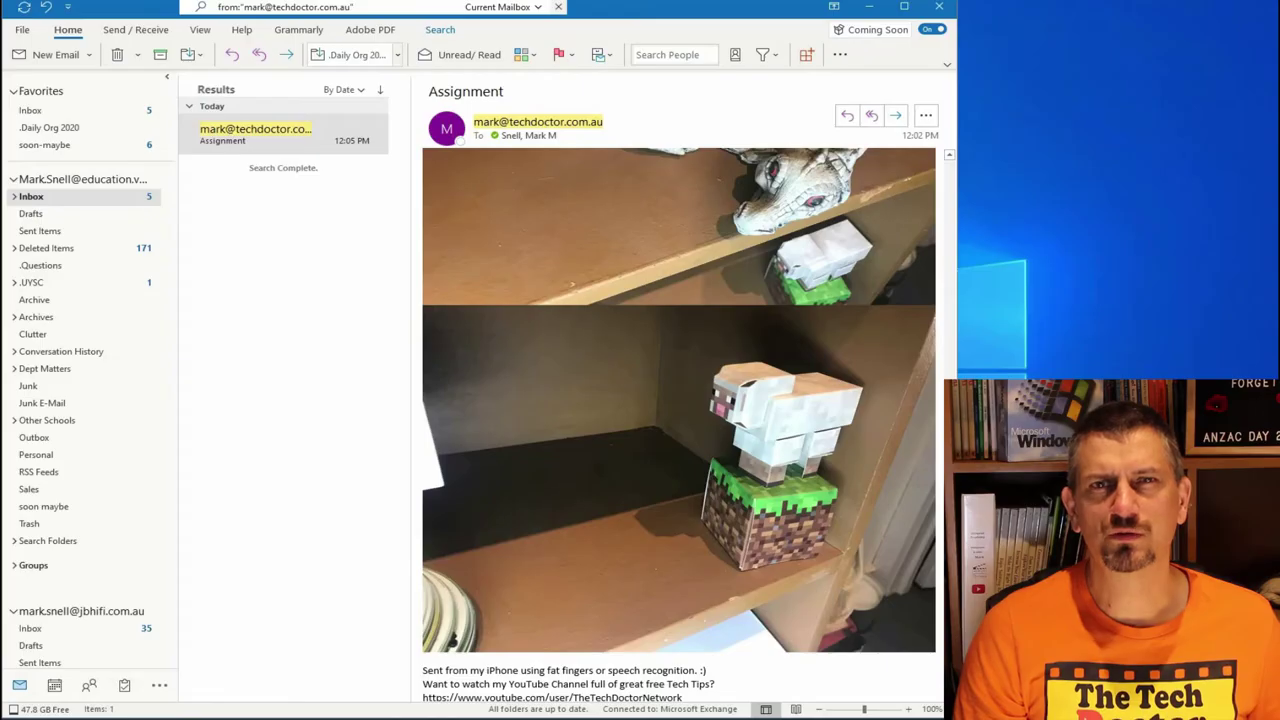
Convert the Assignment email to an Adobe PDF saved as Assignment v2.pdf in the Assignment folder.
right_click(193, 148)
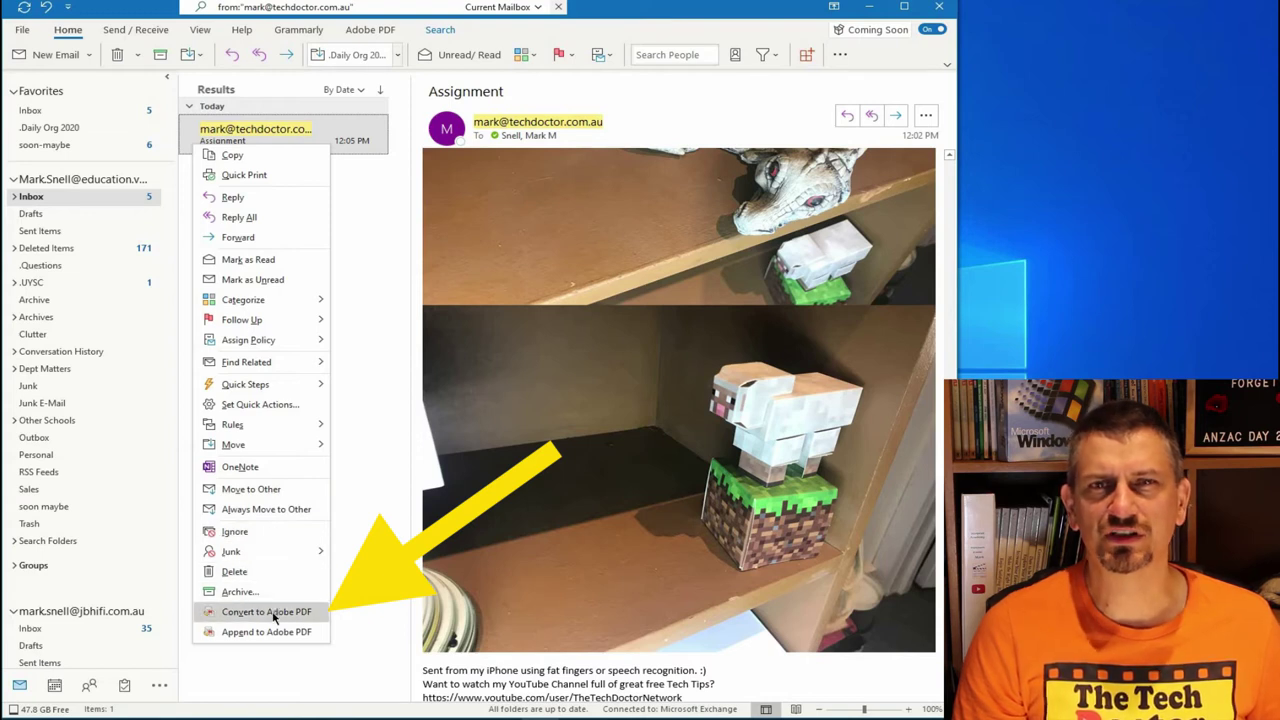
left_click(270, 612)
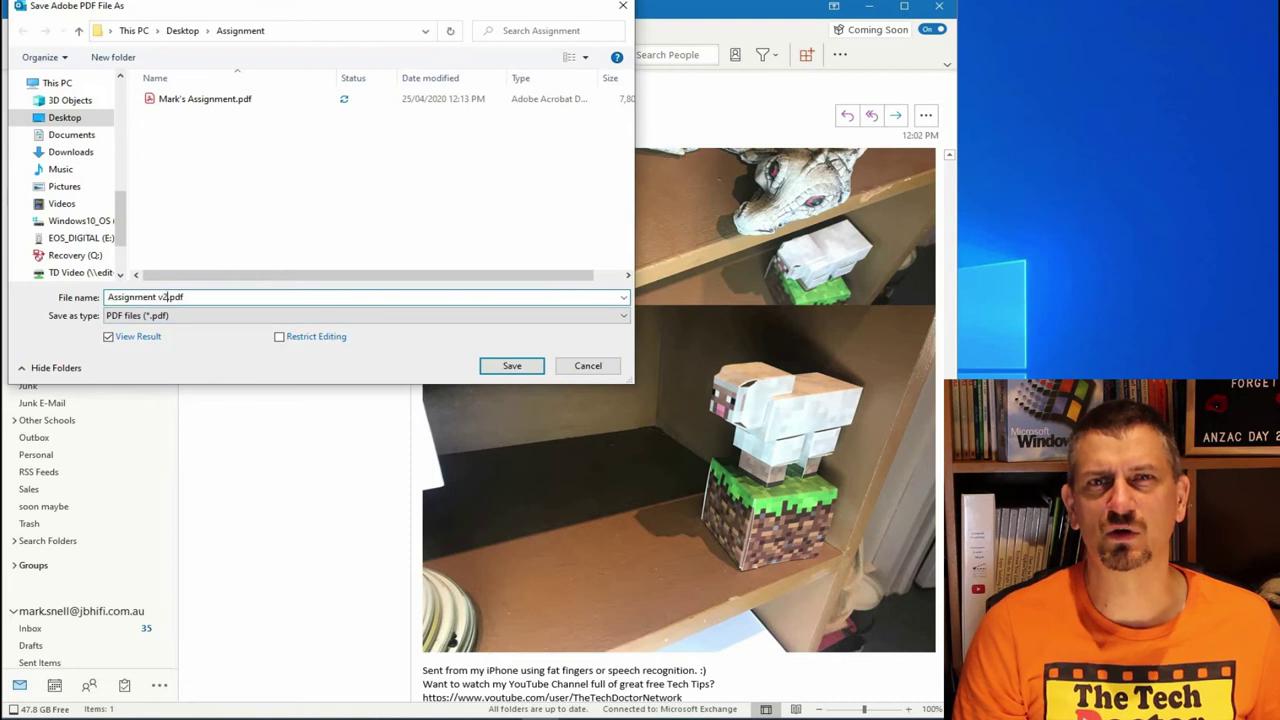
left_click(511, 366)
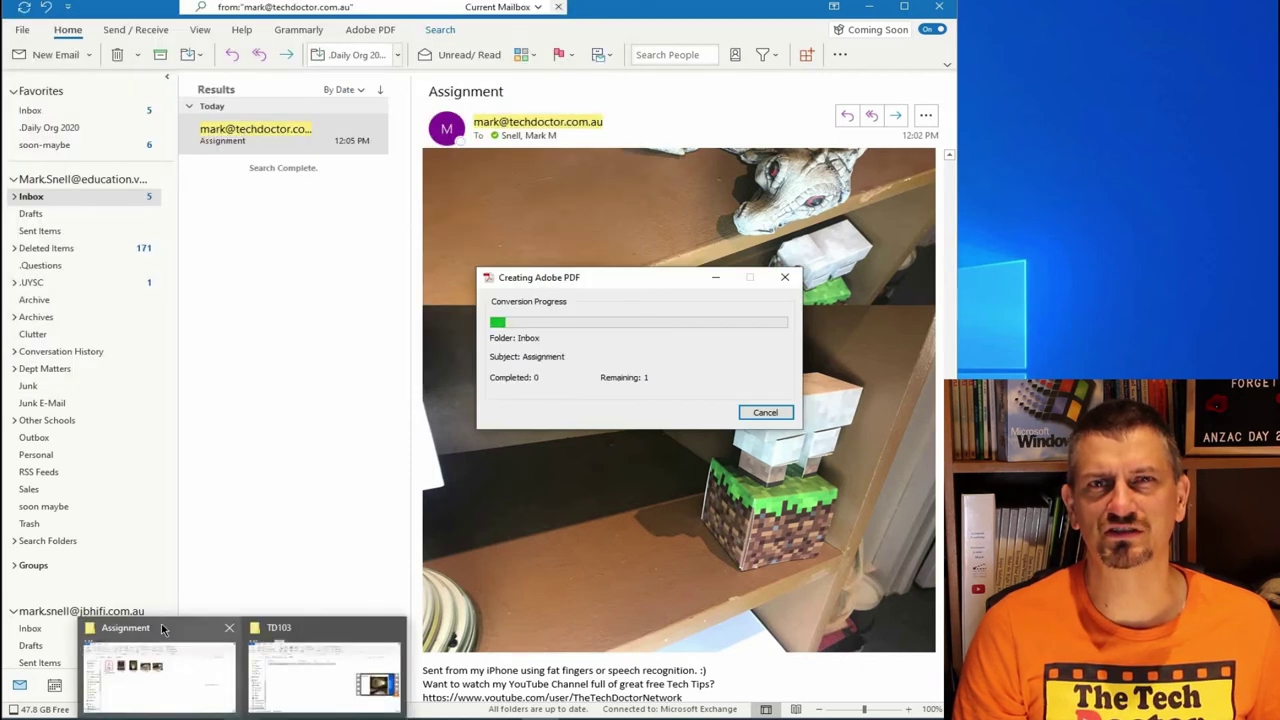
Bring up the Assignment folder window, narrow it and place it beside the email and the conversion progress dialog.
left_click(161, 623)
left_click_drag(183, 410, 660, 410)
left_click_drag(858, 141, 966, 130)
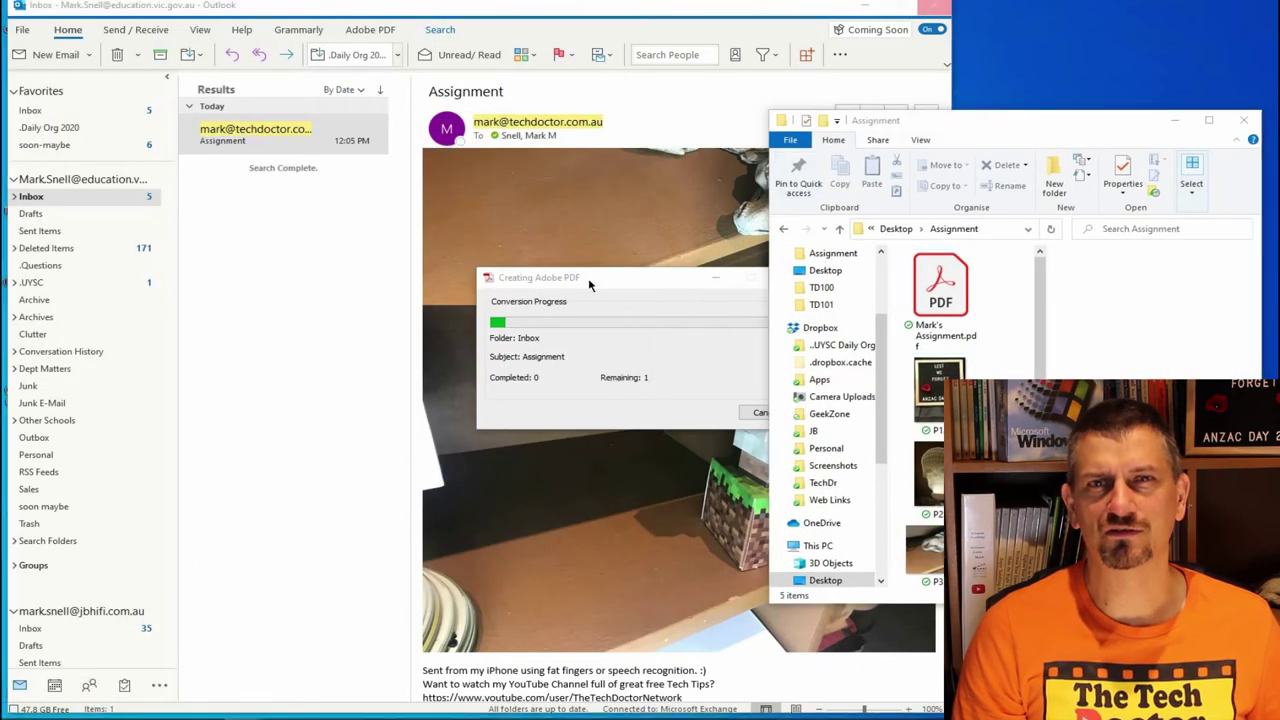
left_click(591, 287)
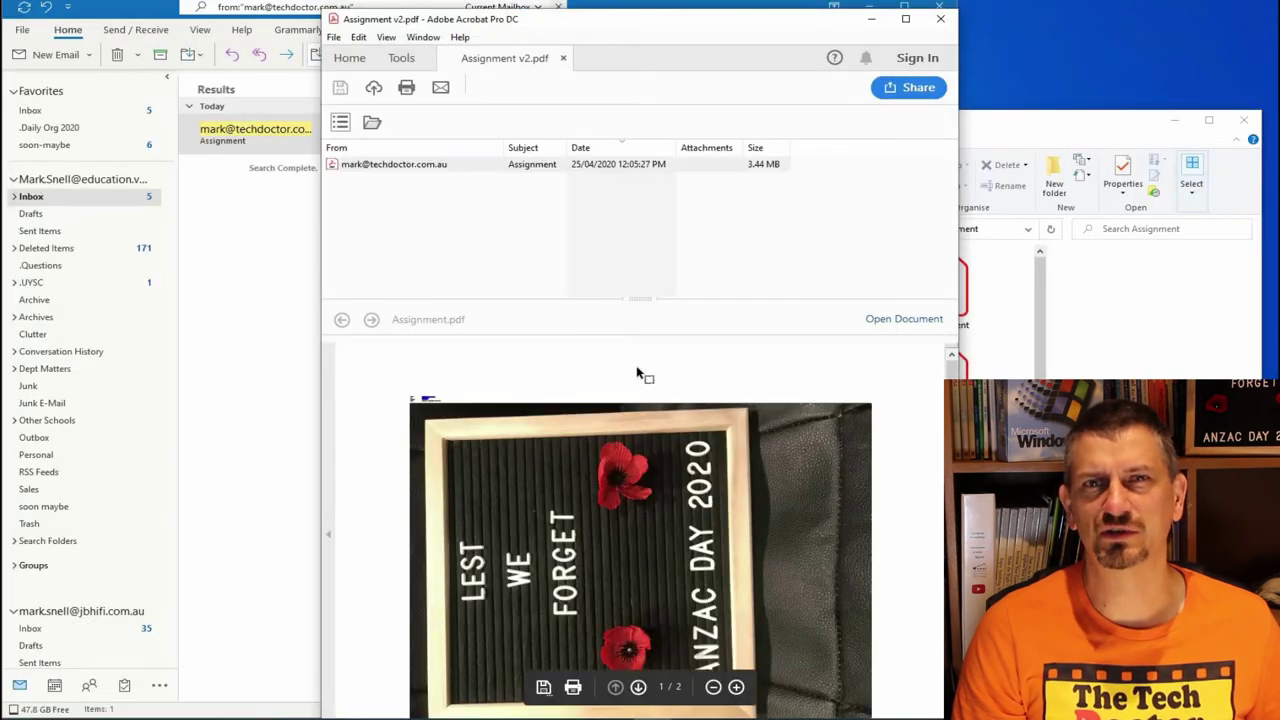
Shrink the message list above the page preview, maximise the Assignment v2.pdf window and look over the converted photos.
left_click_drag(640, 299, 640, 177)
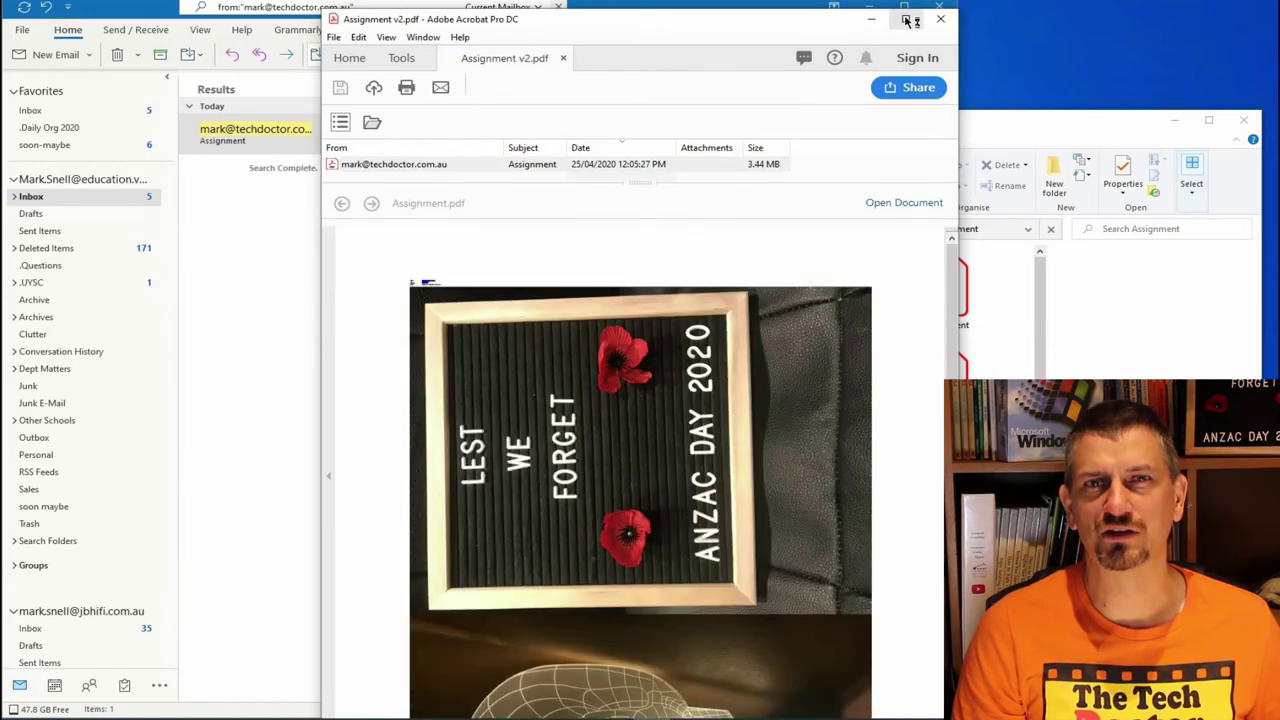
left_click(904, 19)
scroll(700, 260, "down", 10)
scroll(640, 460, "up", 5)
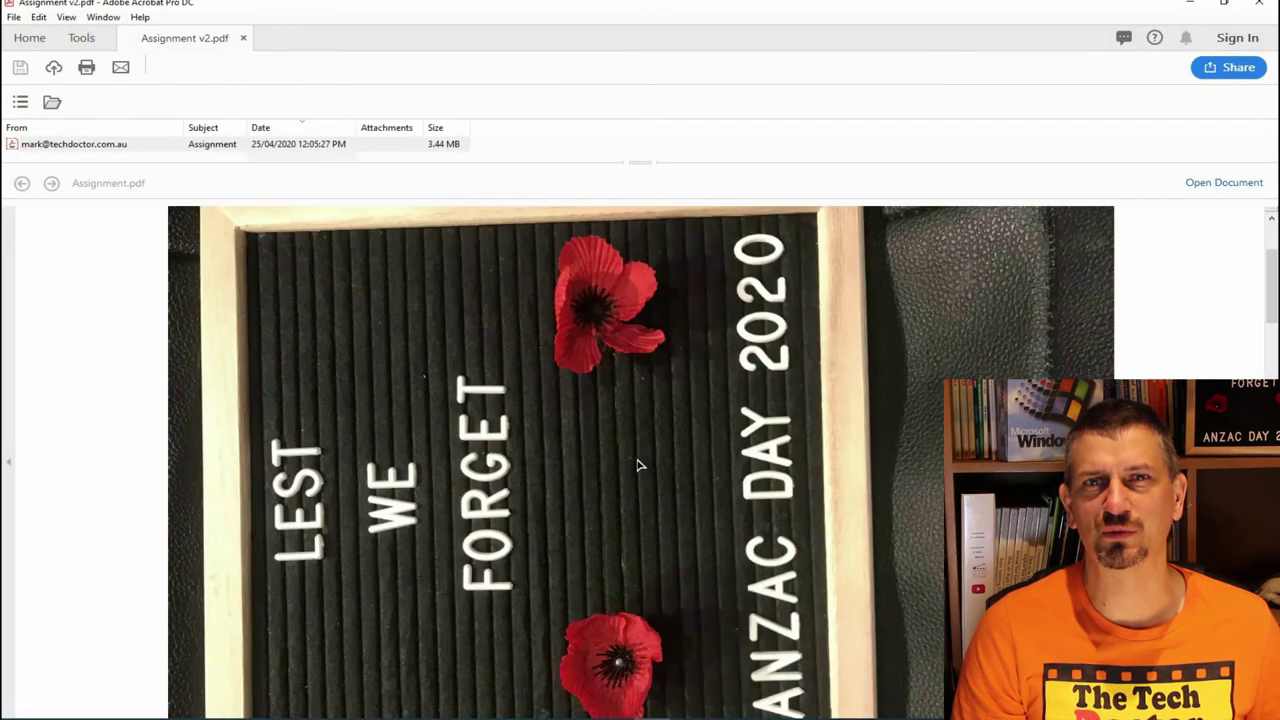
Edit the PDF's images, rotating the sideways letter-board photo and the skull lamp photo clockwise so both are upright.
right_click(637, 460)
left_click(680, 566)
right_click(765, 420)
left_click(785, 415)
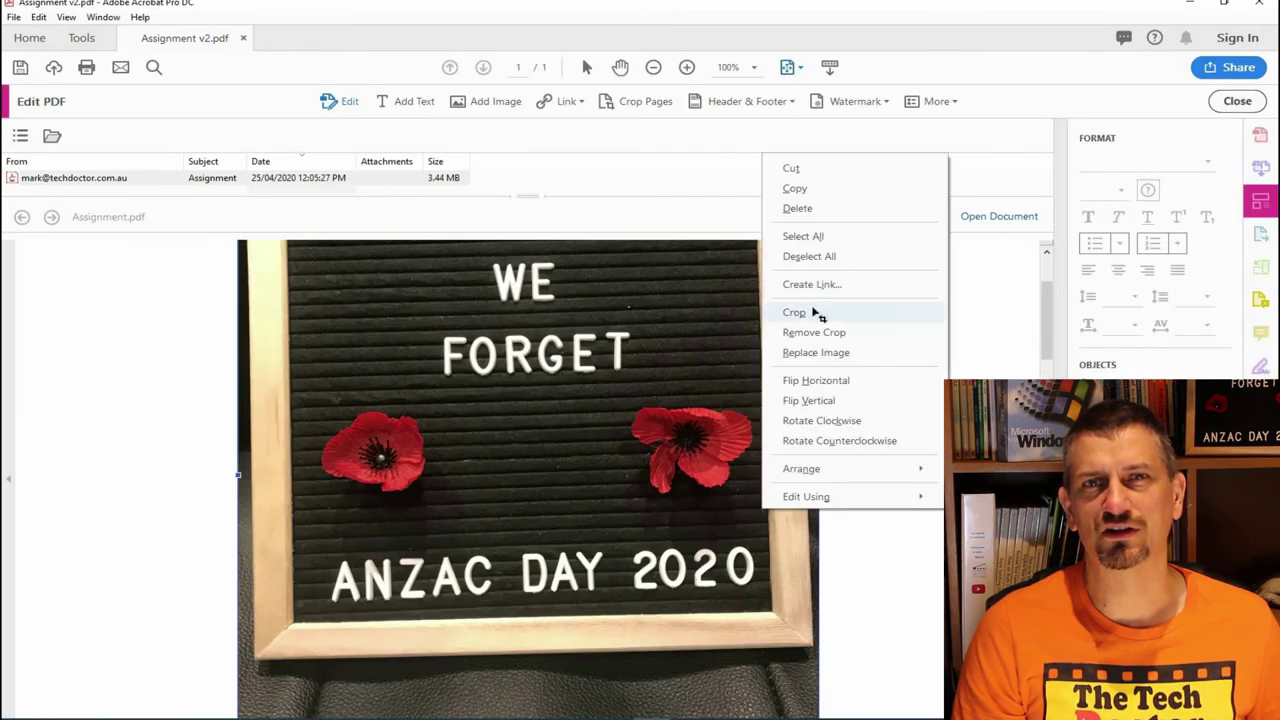
scroll(686, 513, "down", 8)
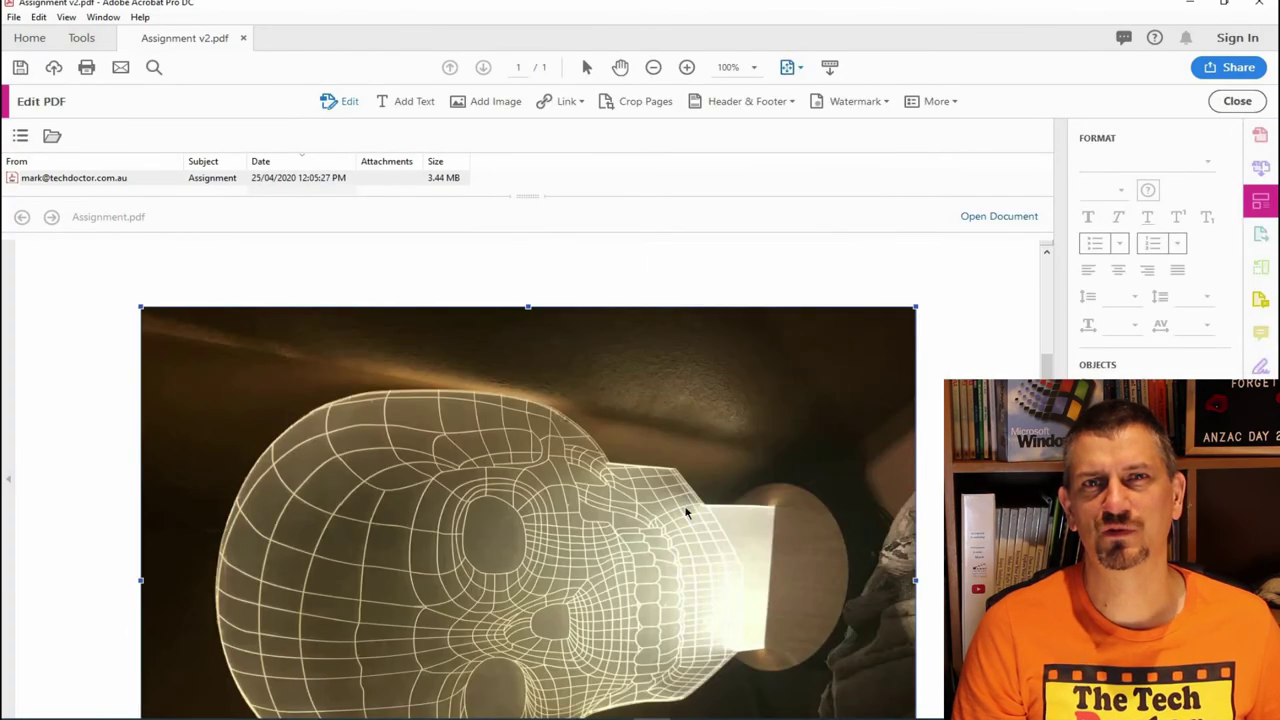
right_click(686, 513)
left_click(740, 449)
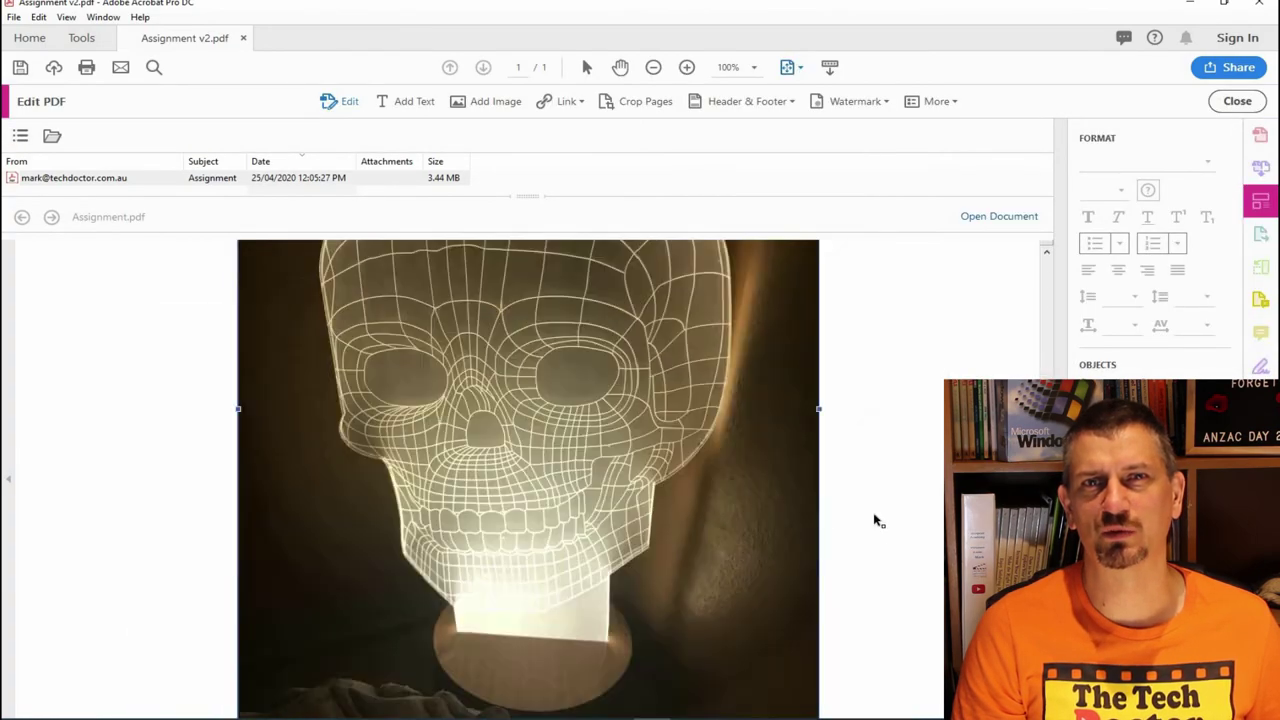
Check the orientation of the remaining photos and save the edits to Assignment v2.pdf.
right_click(874, 520)
left_click(883, 580)
scroll(883, 580, "down", 10)
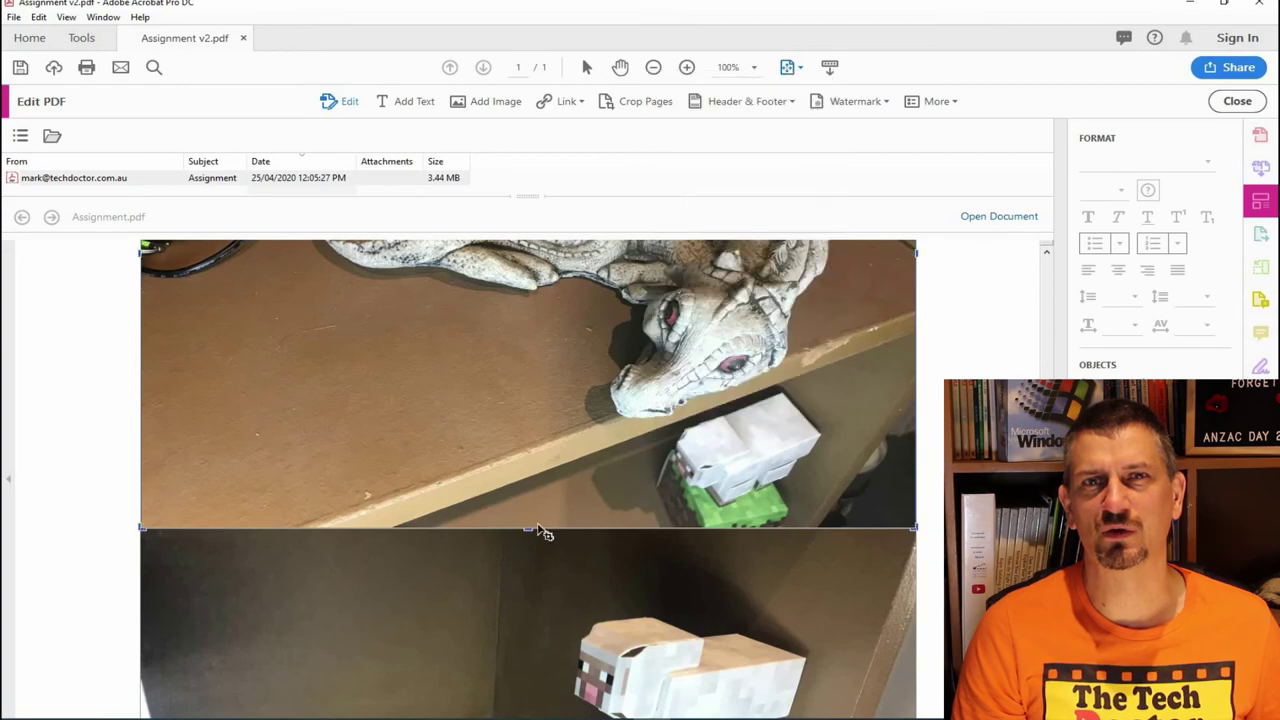
scroll(543, 529, "down", 6)
left_click(651, 690)
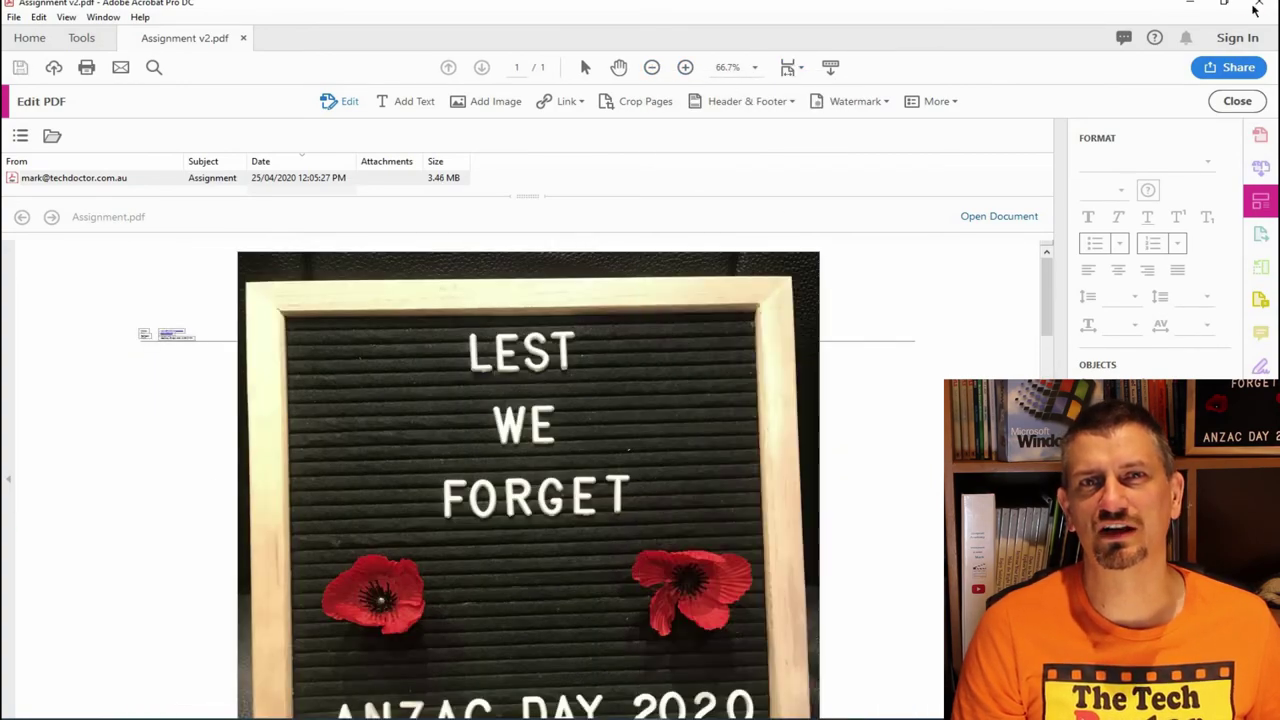
Close the edited PDF, bring the Assignment folder window into view and reopen Assignment v2.pdf to check the rotated photos.
left_click(1257, 8)
left_click_drag(860, 120, 561, 111)
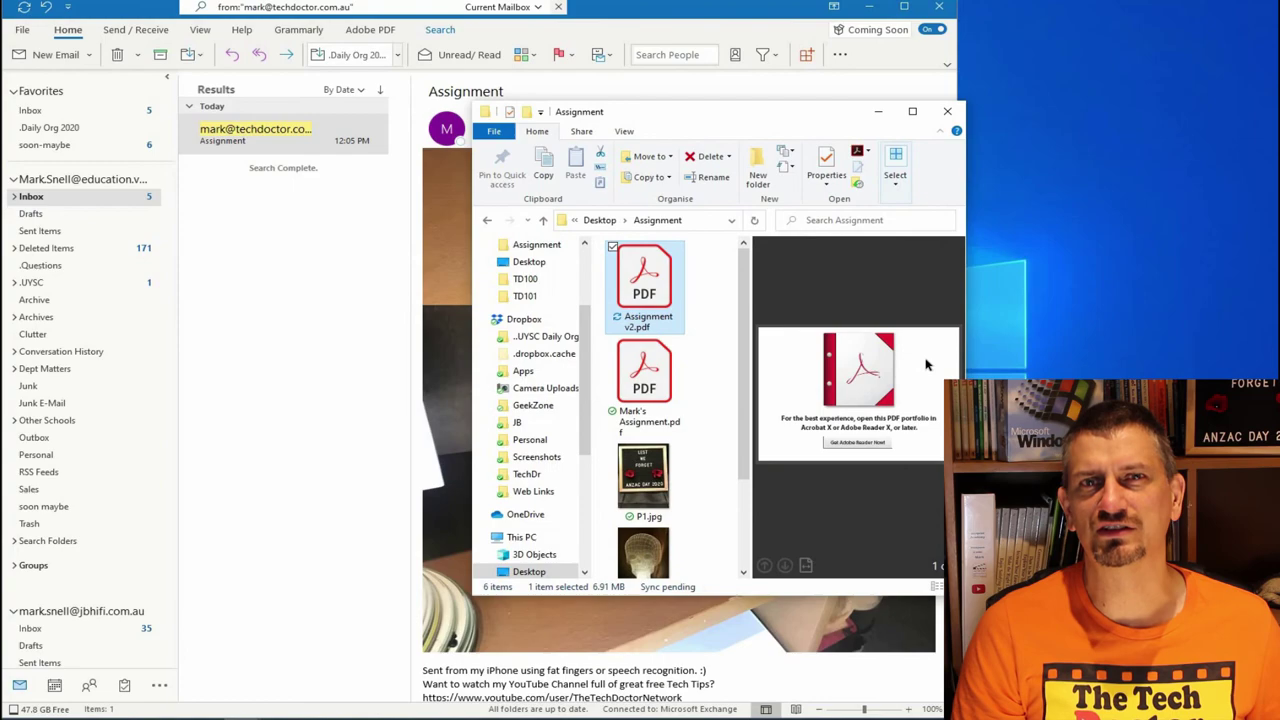
double_click(643, 289)
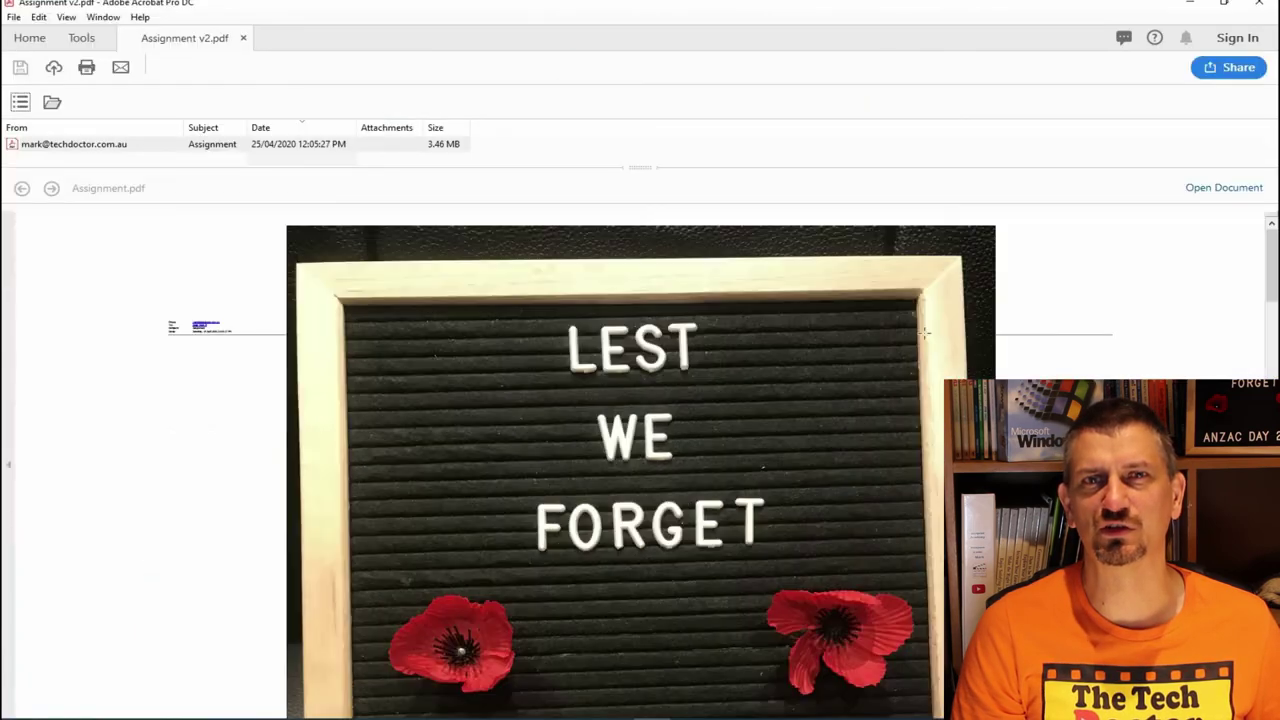